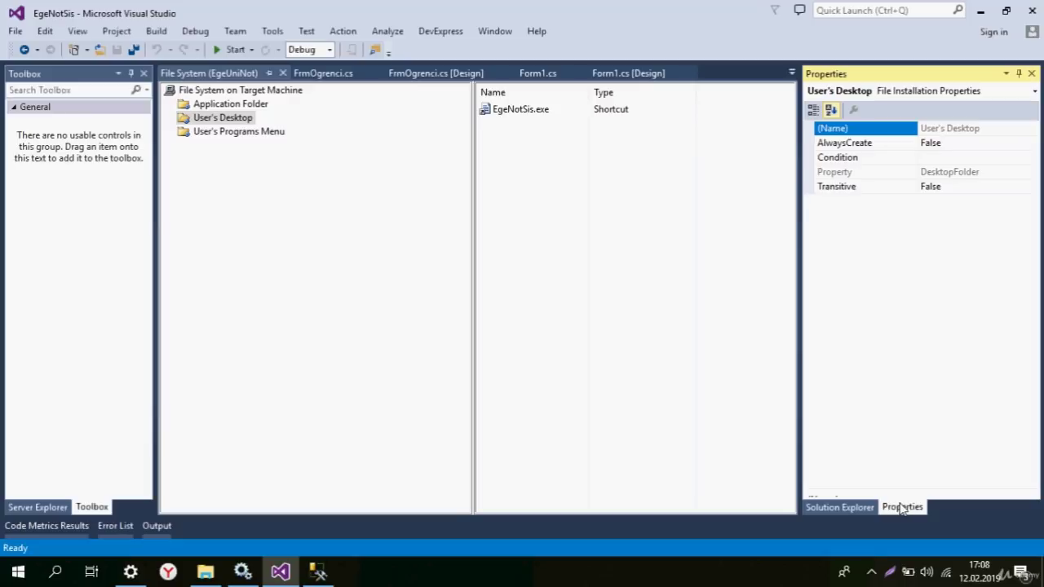
- Review the setup project's Application Folder contents, the properties of EgeNotSis.exe, and the shortcut in User's Desktop
{"action": "left_click", "coordinate": [245, 104]}
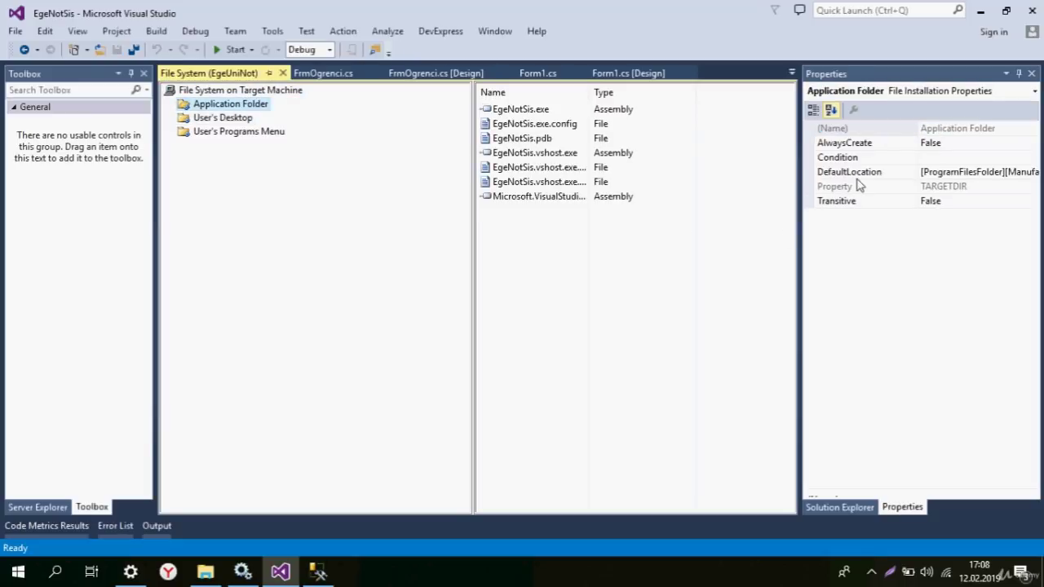
{"action": "left_click", "coordinate": [526, 109]}
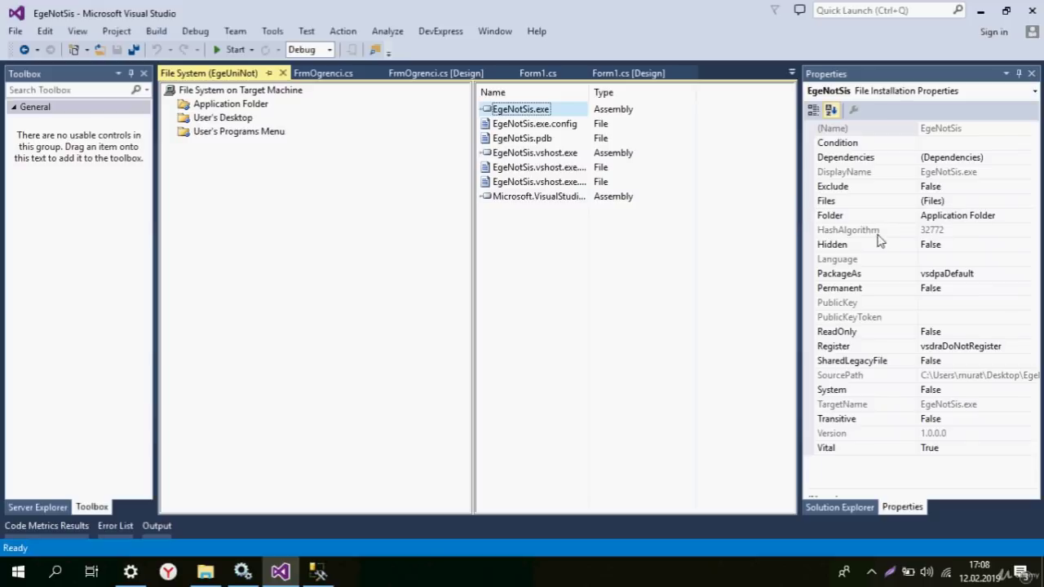
{"action": "left_click", "coordinate": [250, 121]}
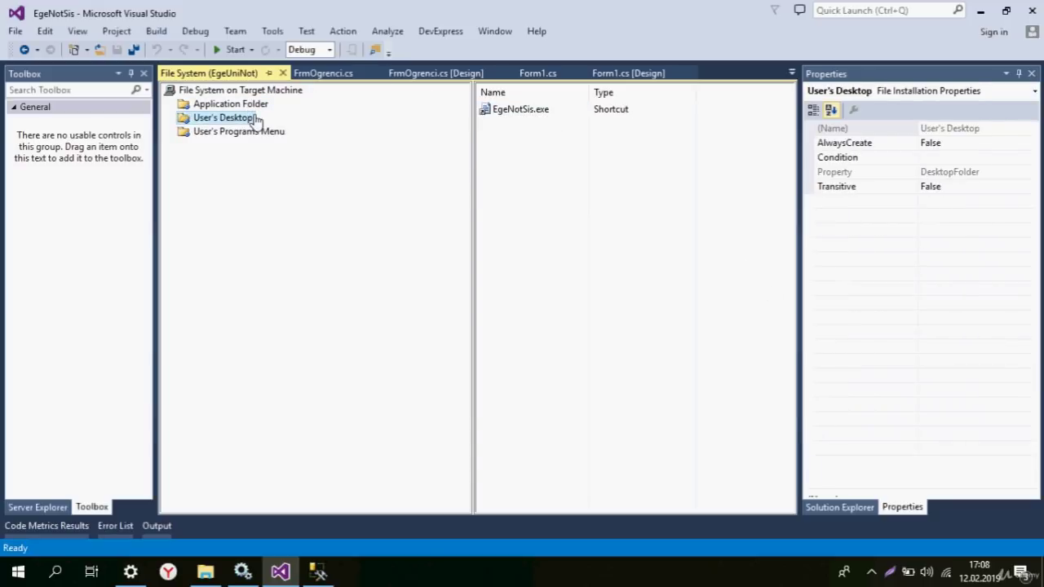
{"action": "left_click", "coordinate": [536, 151]}
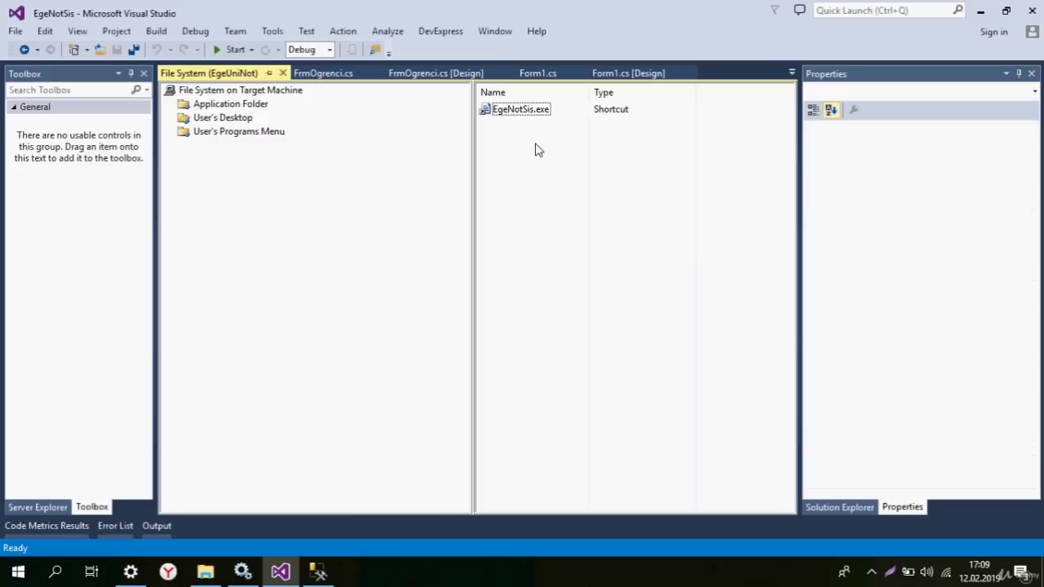
- Build the EgeUniNot setup project and dock the build output window
{"action": "left_click", "coordinate": [838, 508]}
{"action": "left_click", "coordinate": [818, 267]}
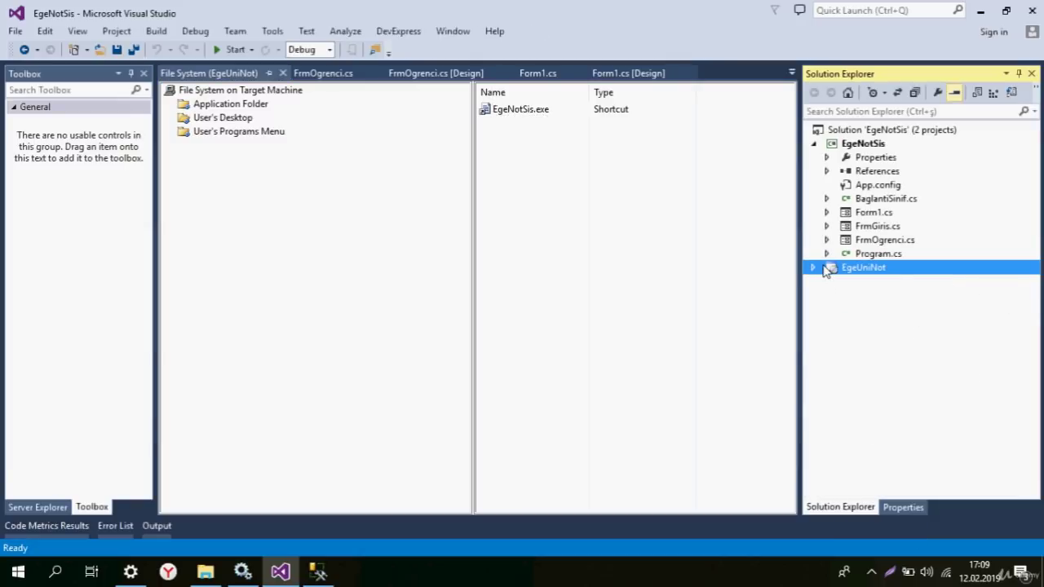
{"action": "right_click", "coordinate": [857, 268]}
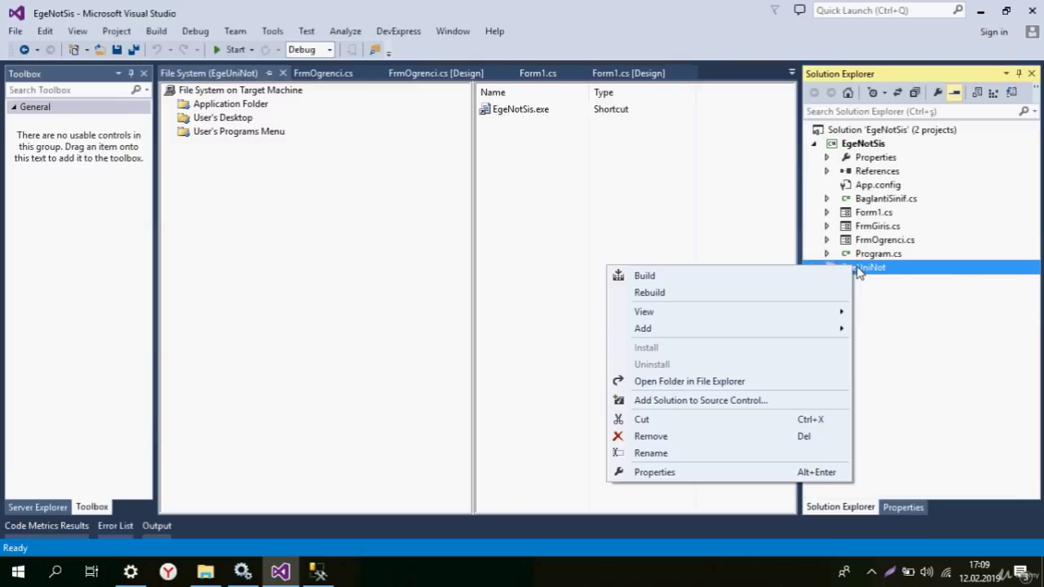
{"action": "left_click", "coordinate": [732, 277]}
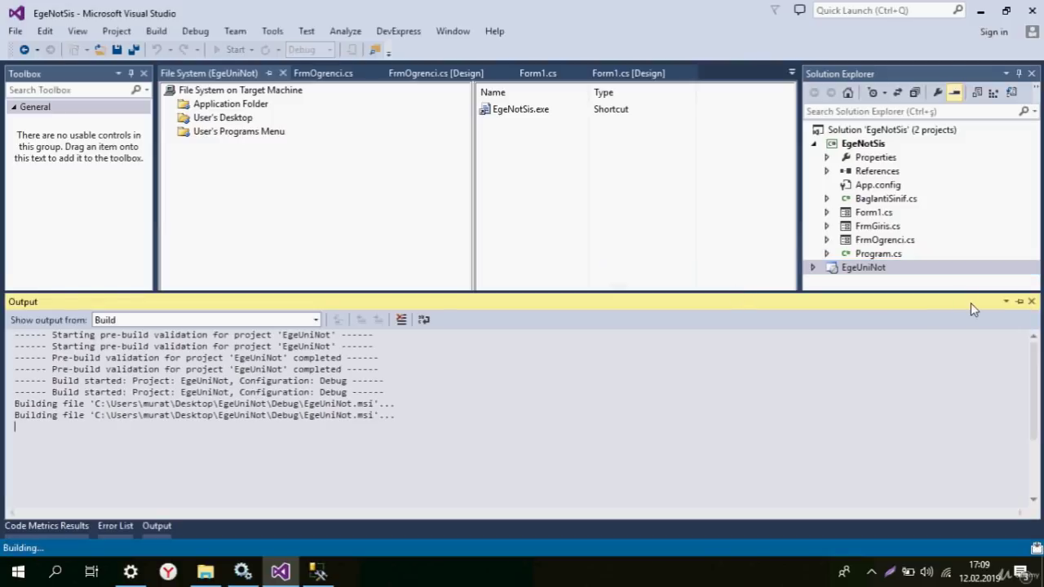
{"action": "left_click", "coordinate": [1019, 302]}
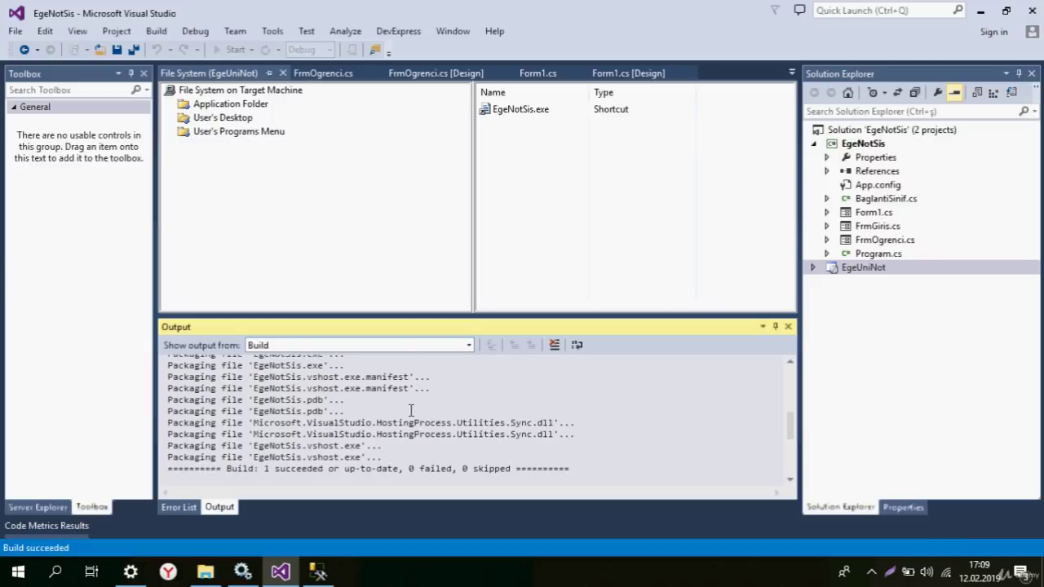
- Build the entire EgeNotSis solution and close Visual Studio
{"action": "right_click", "coordinate": [855, 132]}
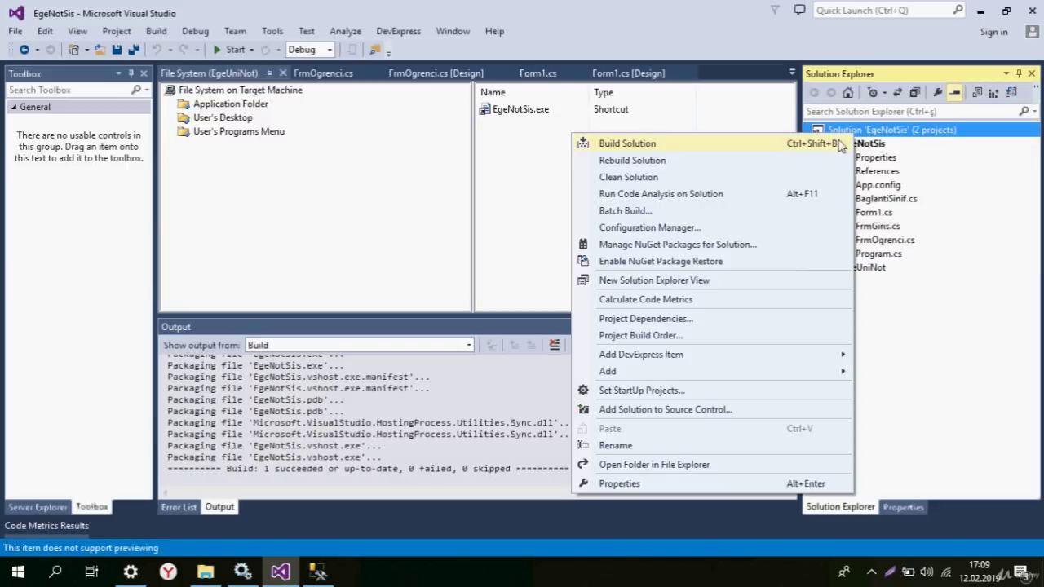
{"action": "left_click", "coordinate": [821, 145]}
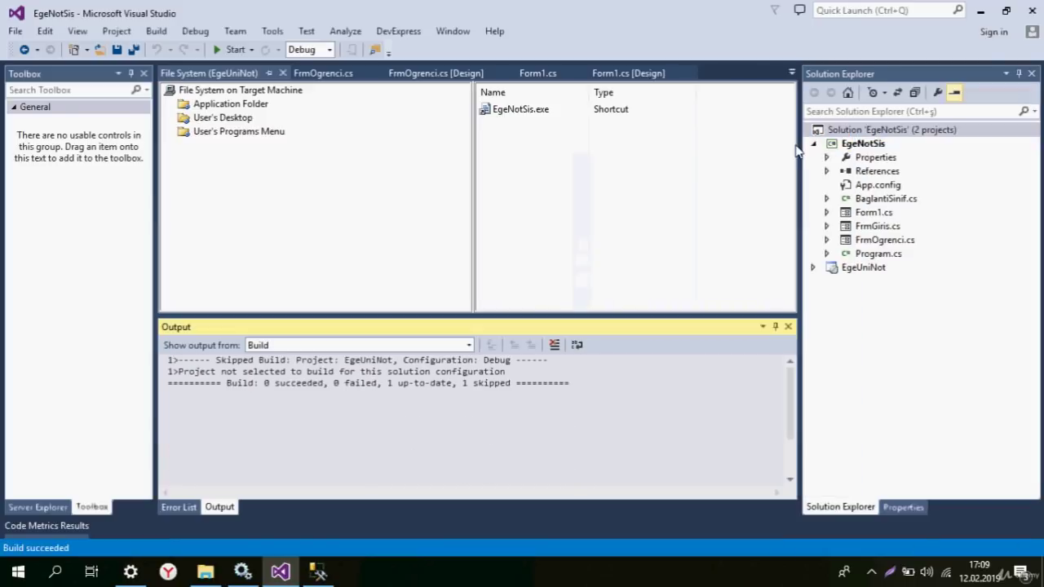
{"action": "left_click", "coordinate": [547, 256]}
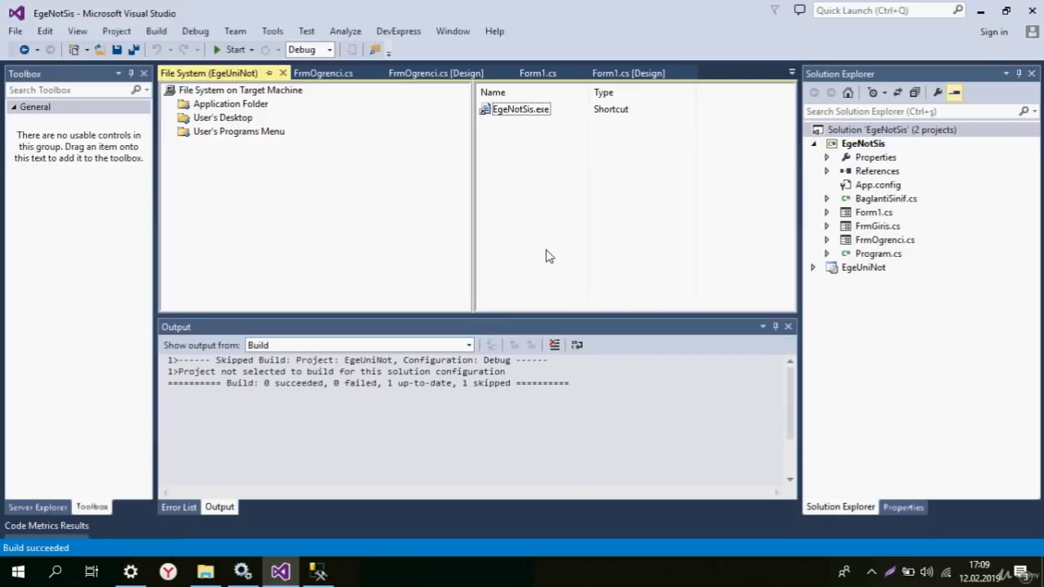
{"action": "middle_click", "coordinate": [249, 75]}
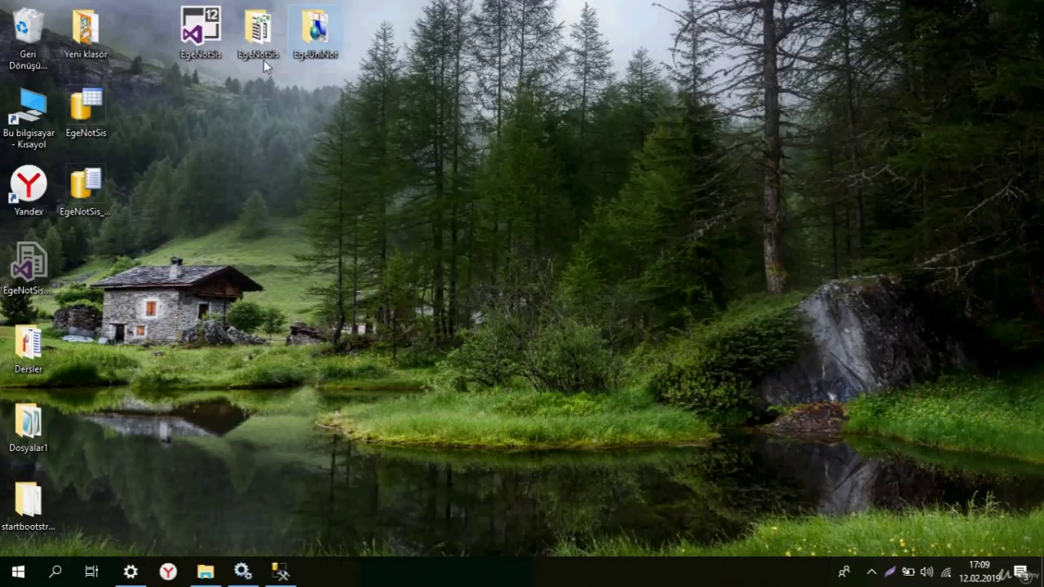
- Move the EgeUniNot folder below the EgeNotSis folder on the desktop and inspect the installer files in its Debug subfolder
{"action": "left_click_drag", "start_coordinate": [330, 41], "coordinate": [264, 133]}
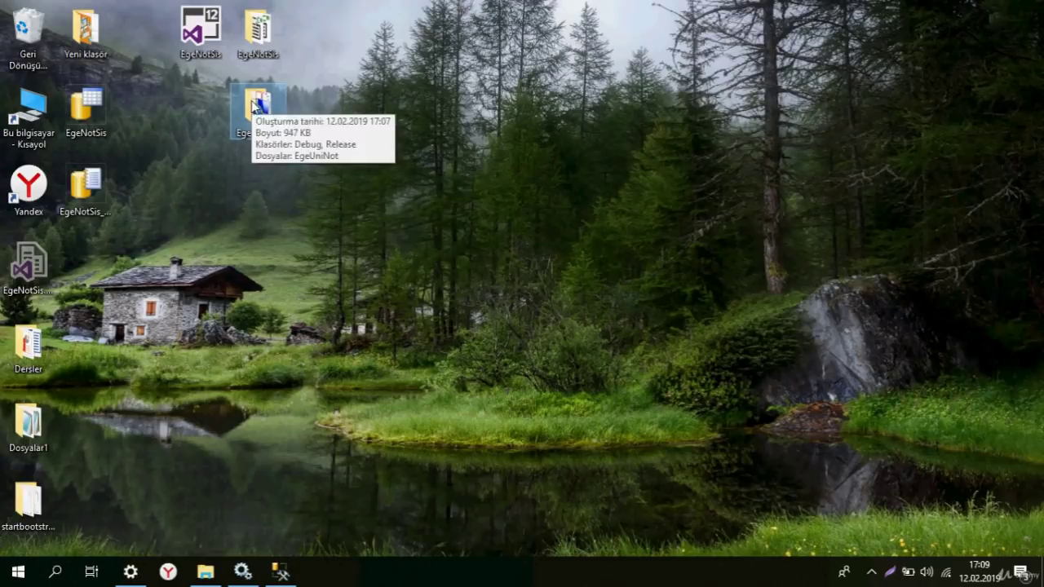
{"action": "left_click", "coordinate": [283, 162]}
{"action": "double_click", "coordinate": [258, 110]}
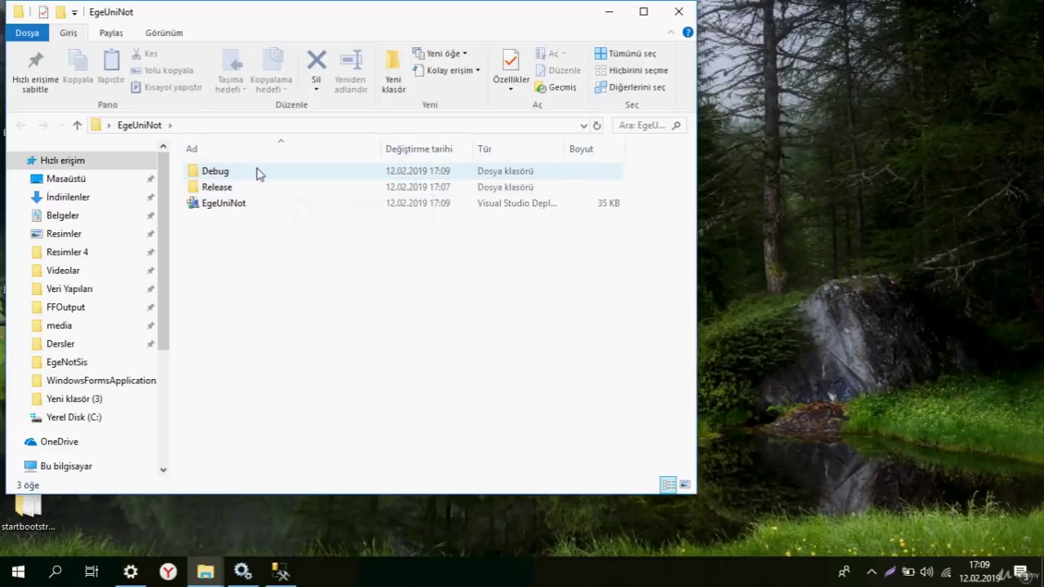
{"action": "double_click", "coordinate": [256, 172]}
{"action": "left_click", "coordinate": [240, 186]}
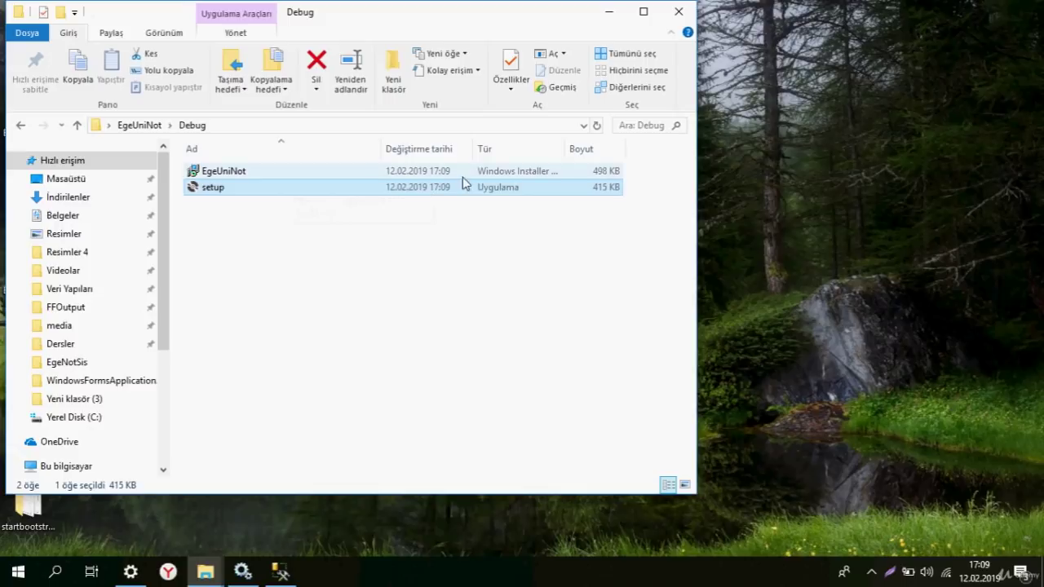
{"action": "left_click", "coordinate": [227, 172]}
{"action": "left_click", "coordinate": [317, 233]}
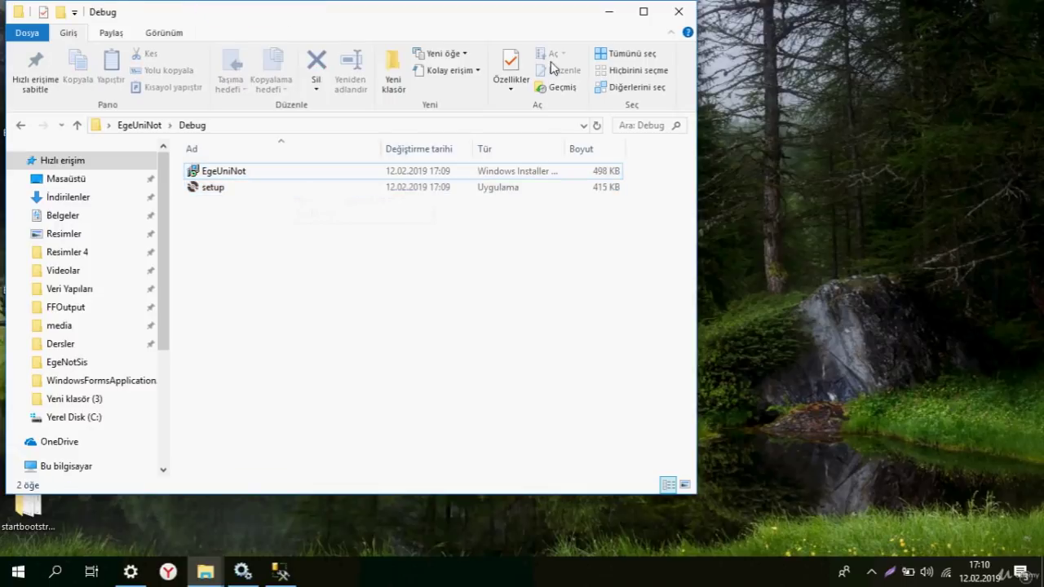
{"action": "left_click", "coordinate": [609, 12]}
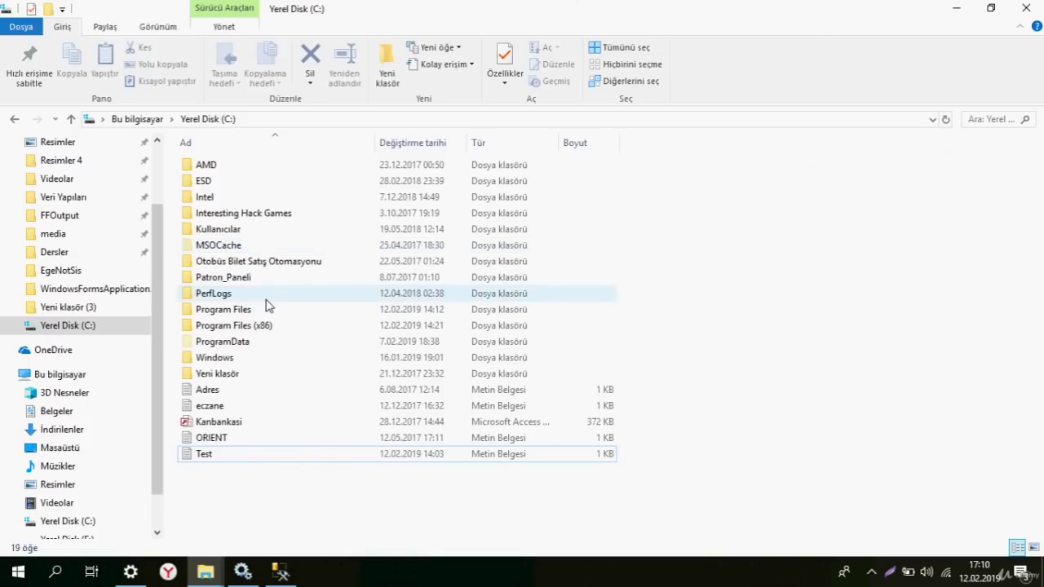
- Open the SQL Server data folder at Program Files\Microsoft SQL Server\MSSQL11.SQLEXPRESS\MSSQL\DATA on drive C and browse its database files
{"action": "double_click", "coordinate": [266, 309]}
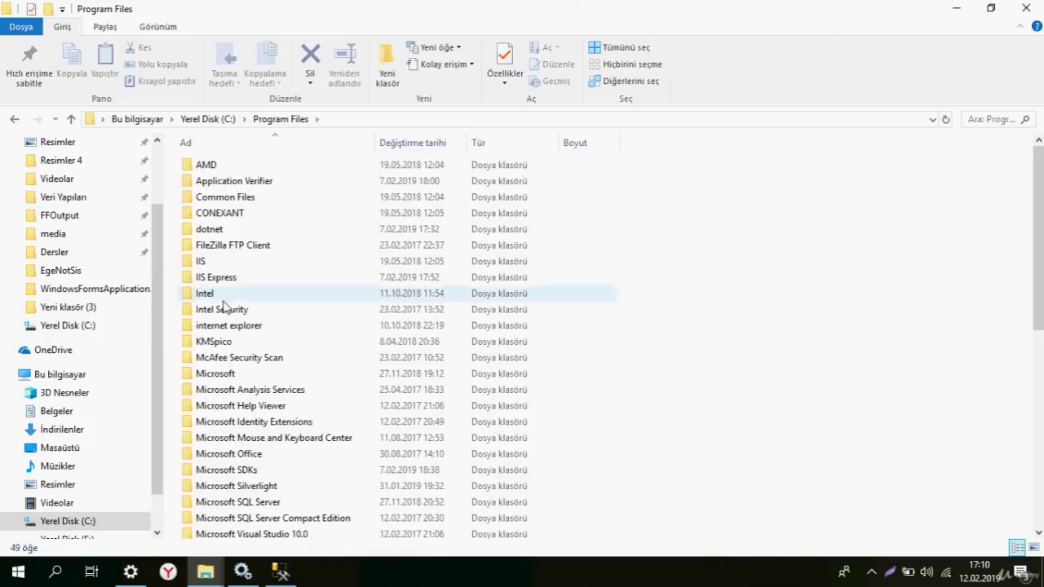
{"action": "scroll", "coordinate": [269, 342], "scroll_direction": "down", "scroll_amount": 2}
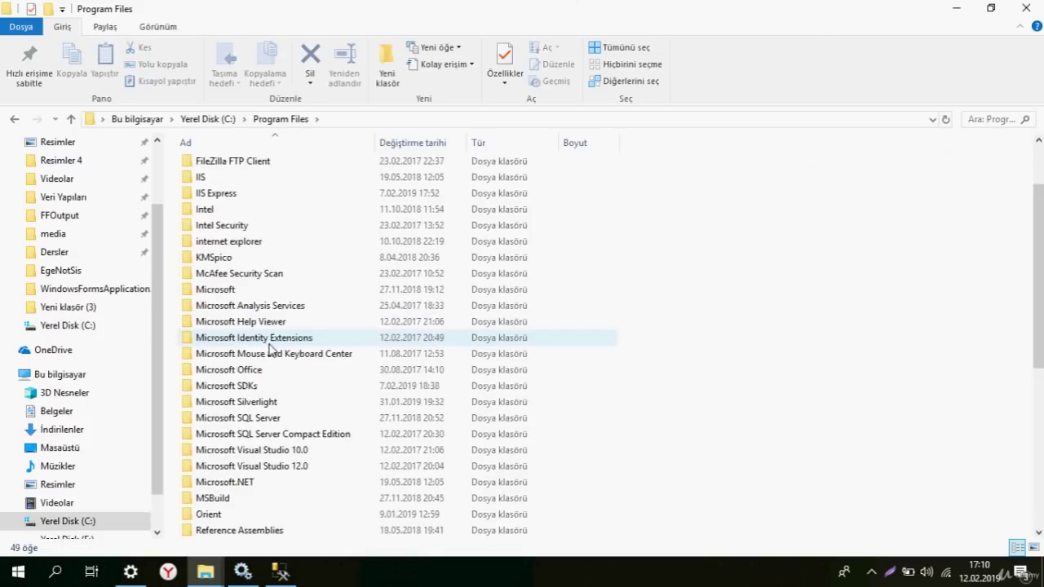
{"action": "left_click", "coordinate": [280, 419]}
{"action": "double_click", "coordinate": [280, 419]}
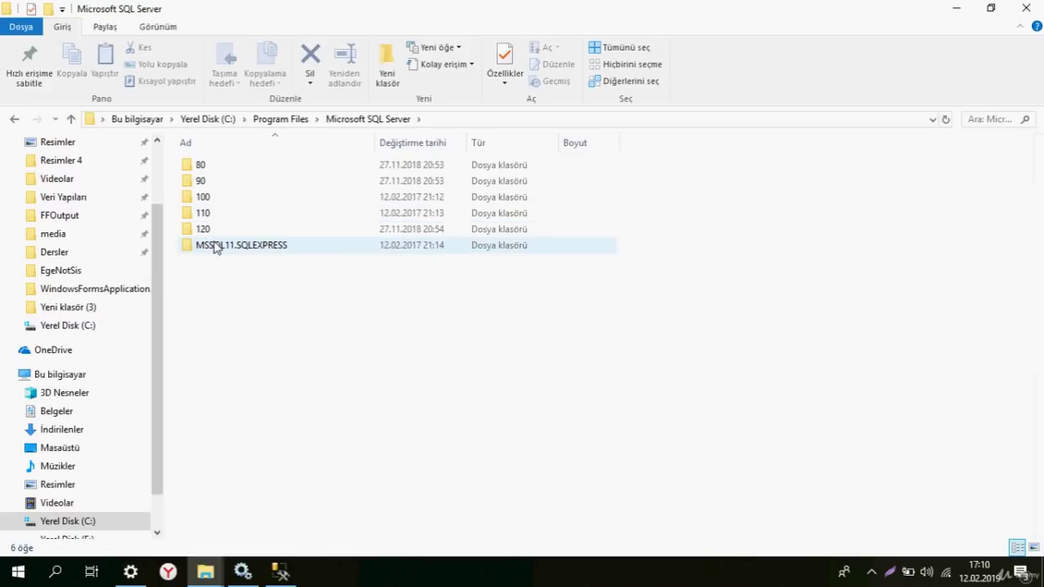
{"action": "double_click", "coordinate": [216, 247]}
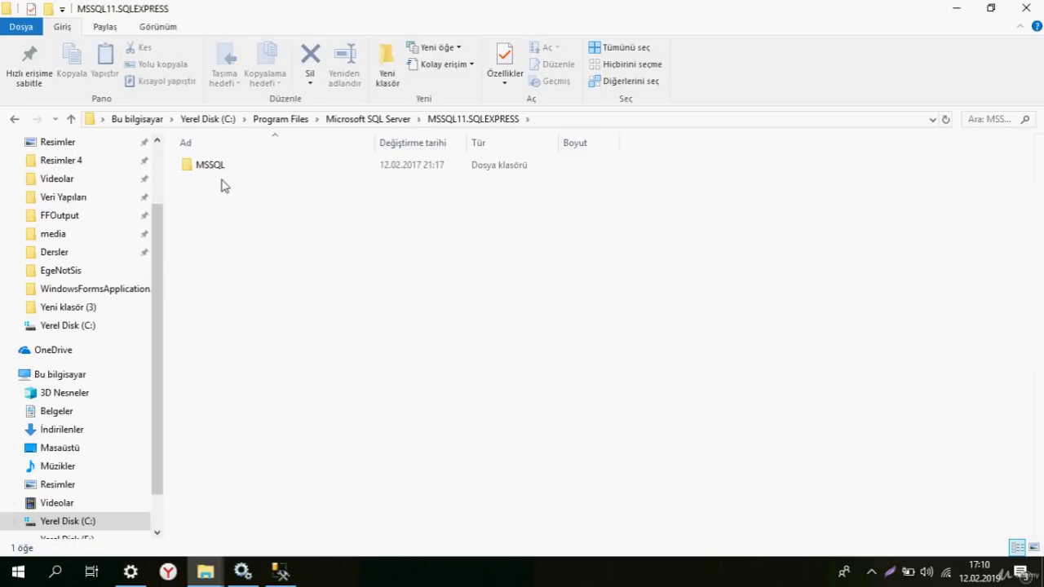
{"action": "double_click", "coordinate": [217, 175]}
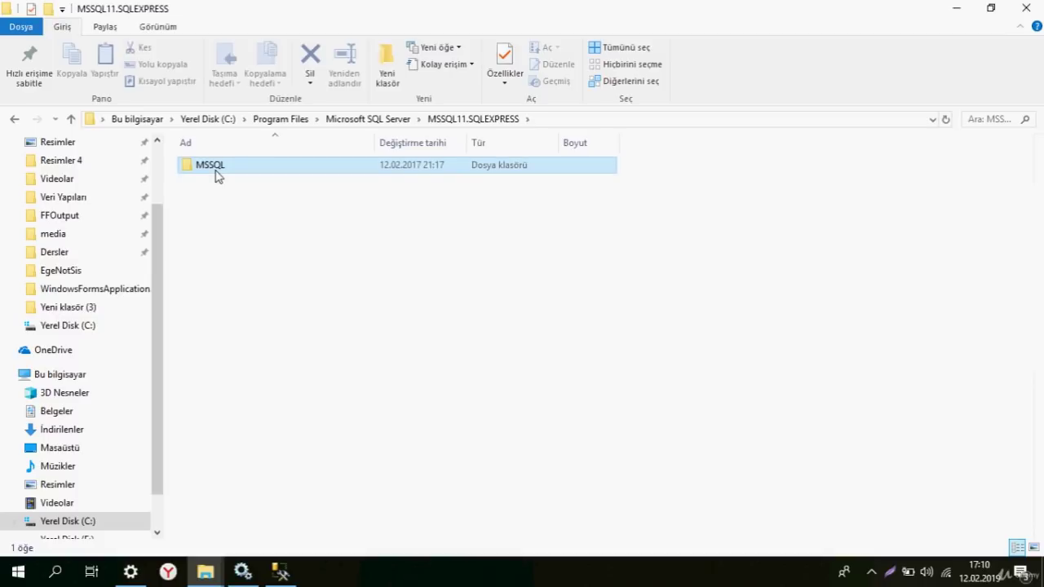
{"action": "double_click", "coordinate": [226, 198]}
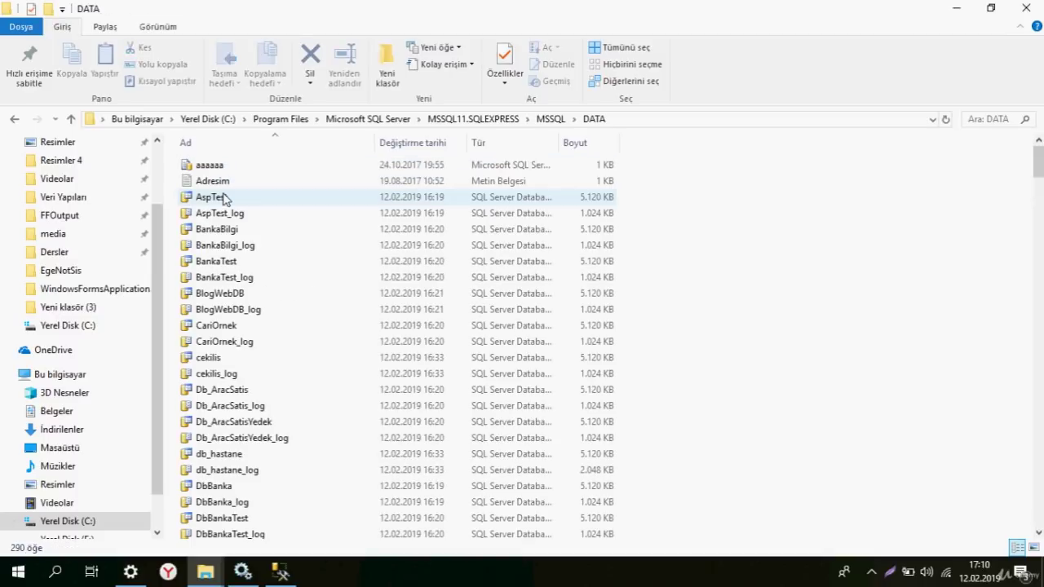
{"action": "scroll", "coordinate": [304, 234], "scroll_direction": "down", "scroll_amount": 6}
{"action": "scroll", "coordinate": [305, 234], "scroll_direction": "down", "scroll_amount": 2}
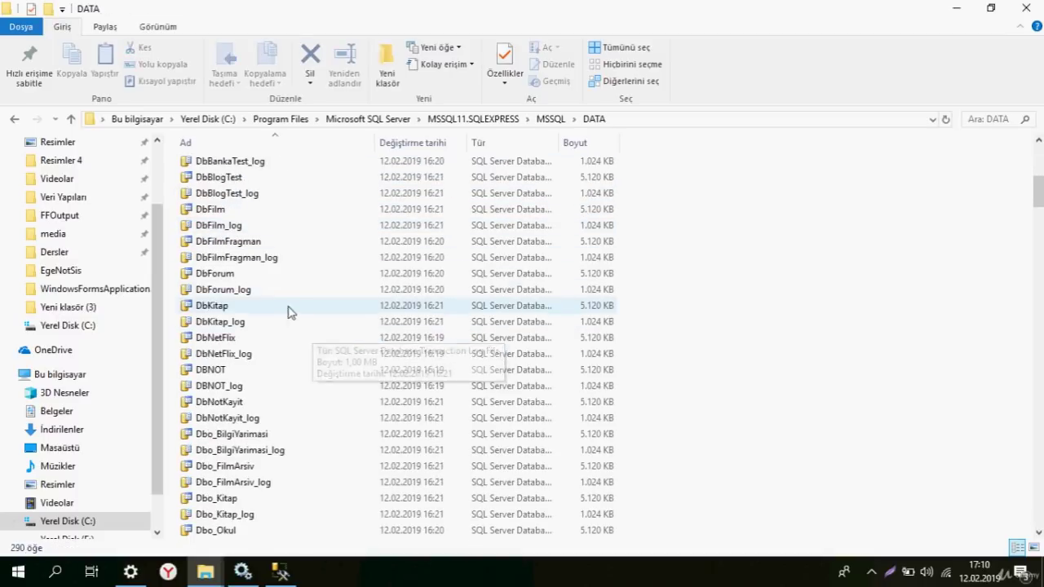
{"action": "scroll", "coordinate": [289, 310], "scroll_direction": "down", "scroll_amount": 2}
{"action": "scroll", "coordinate": [294, 349], "scroll_direction": "up", "scroll_amount": 2}
- Switch to SQL Server Management Studio to check the database's name, and return to the DATA folder in File Explorer
{"action": "key", "text": "super+d"}
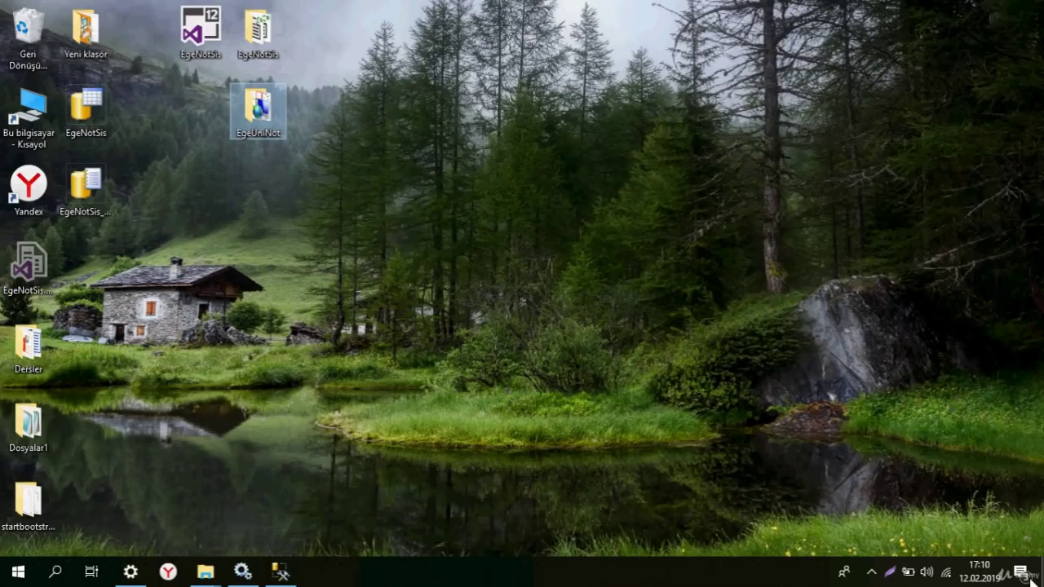
{"action": "left_click", "coordinate": [277, 571]}
{"action": "mouse_move", "coordinate": [205, 571]}
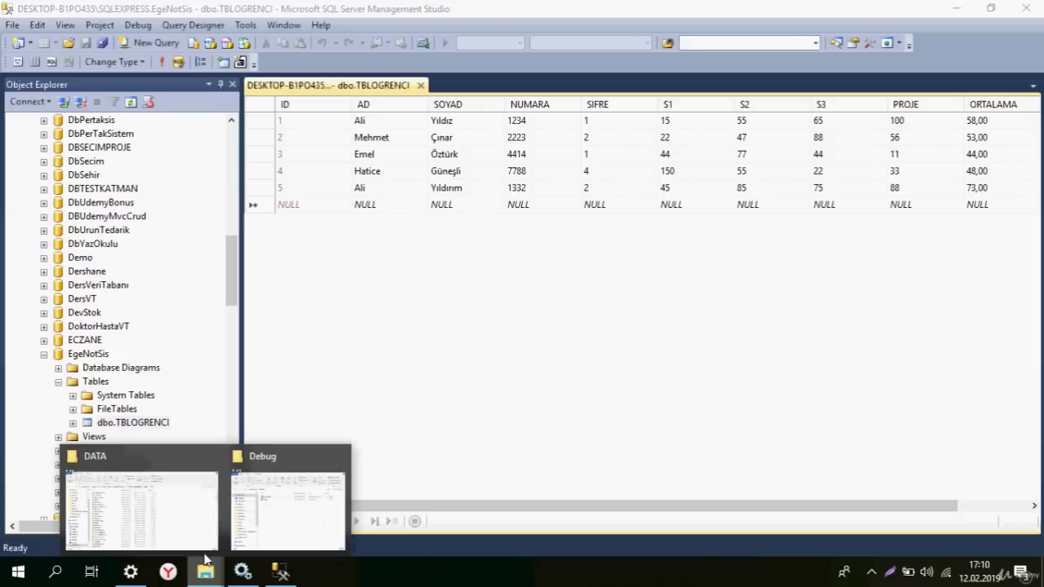
{"action": "left_click", "coordinate": [170, 532]}
- Copy the EgeNotSis and EgeNotSis_log database files from the DATA folder and return to the desktop
{"action": "scroll", "coordinate": [270, 347], "scroll_direction": "down", "scroll_amount": 15}
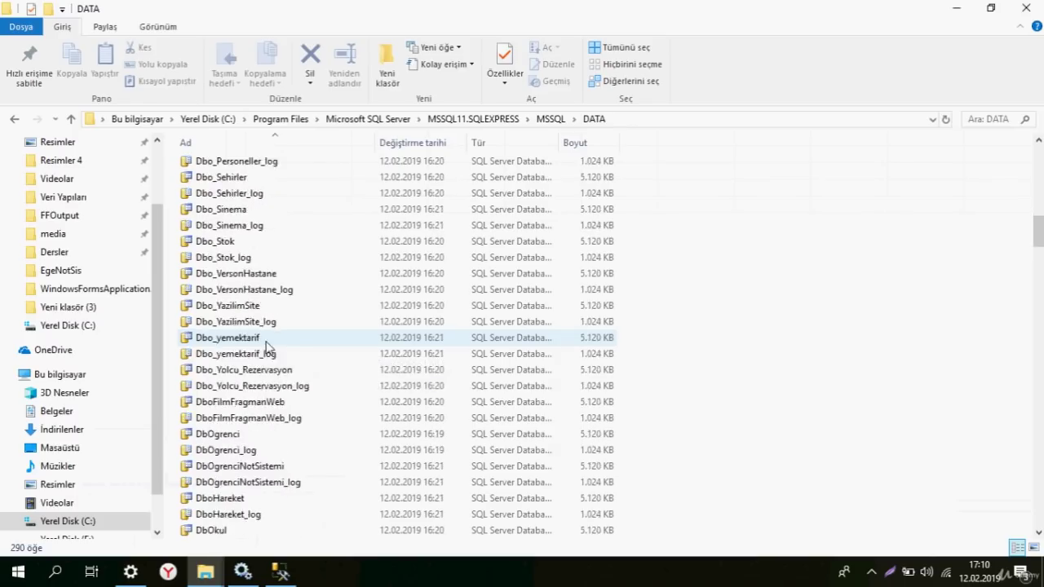
{"action": "scroll", "coordinate": [270, 347], "scroll_direction": "down", "scroll_amount": 11}
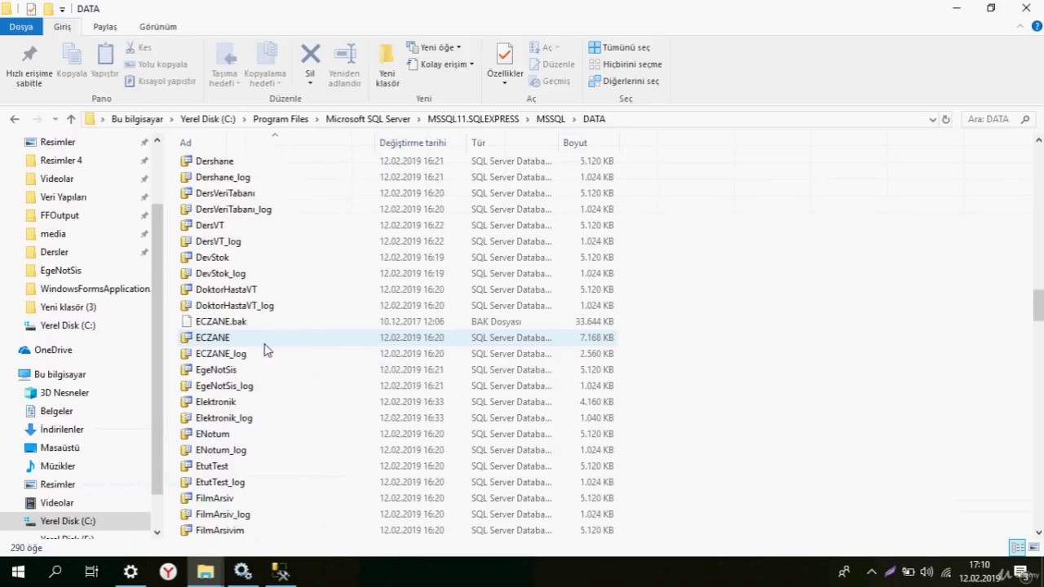
{"action": "left_click", "coordinate": [237, 388]}
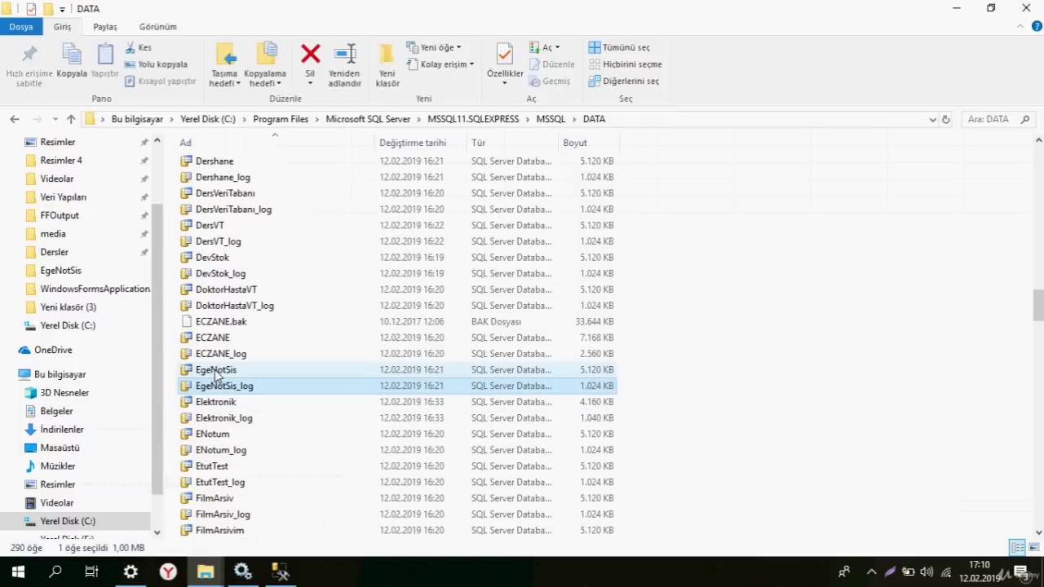
{"action": "left_click", "coordinate": [216, 372], "text": "ctrl"}
{"action": "right_click", "coordinate": [240, 391]}
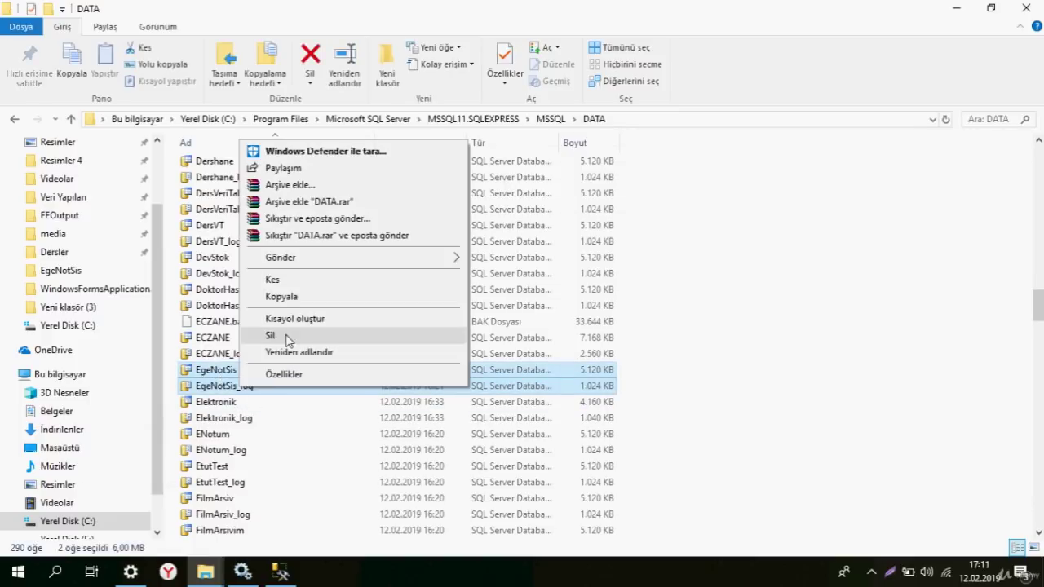
{"action": "left_click", "coordinate": [287, 300]}
{"action": "left_click", "coordinate": [770, 455]}
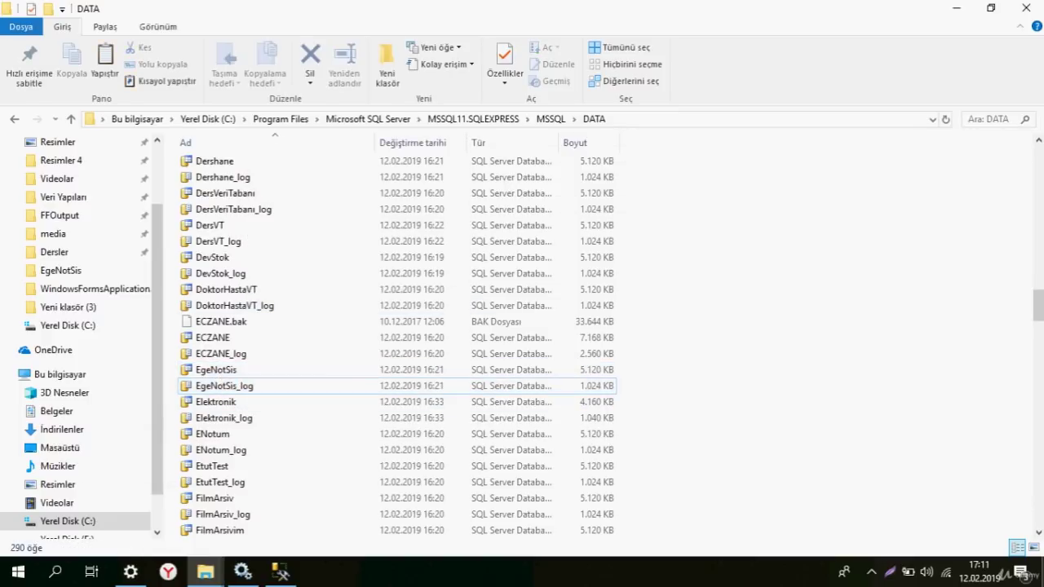
{"action": "left_click", "coordinate": [1043, 572]}
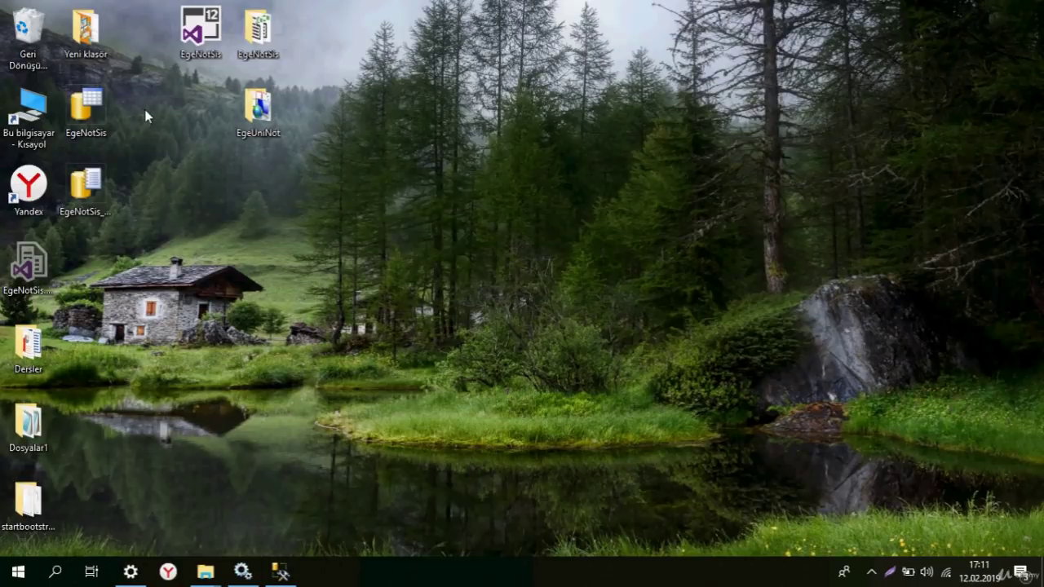
- Select both EgeNotSis database files, the data file and the log file, on the desktop
{"action": "left_click_drag", "start_coordinate": [145, 109], "coordinate": [77, 199]}
{"action": "left_click", "coordinate": [138, 200]}
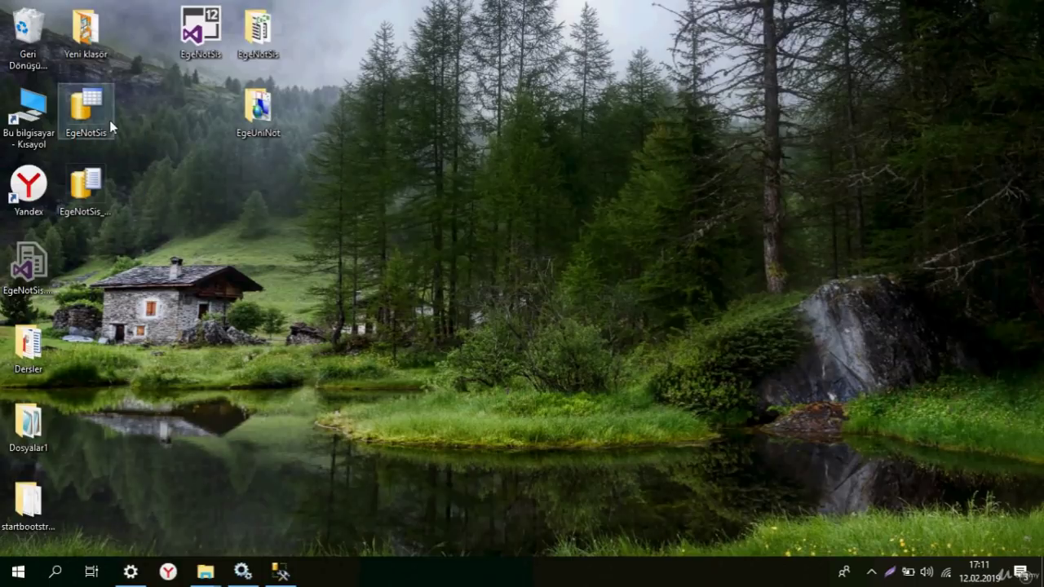
{"action": "left_click_drag", "start_coordinate": [127, 85], "coordinate": [73, 211]}
{"action": "left_click", "coordinate": [123, 236]}
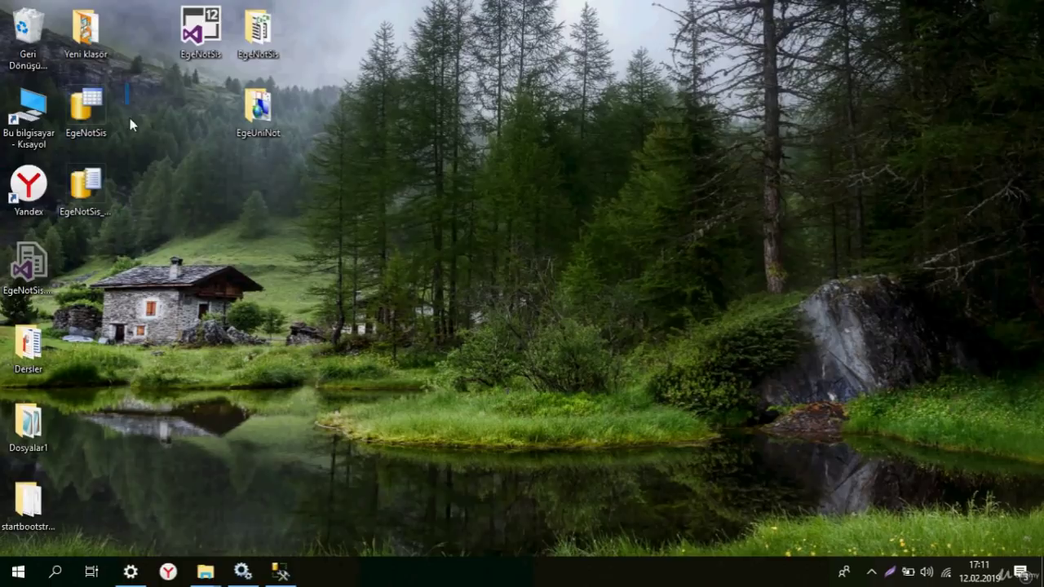
{"action": "left_click_drag", "start_coordinate": [128, 84], "coordinate": [111, 222]}
{"action": "left_click", "coordinate": [115, 118]}
{"action": "left_click_drag", "start_coordinate": [115, 118], "coordinate": [114, 236]}
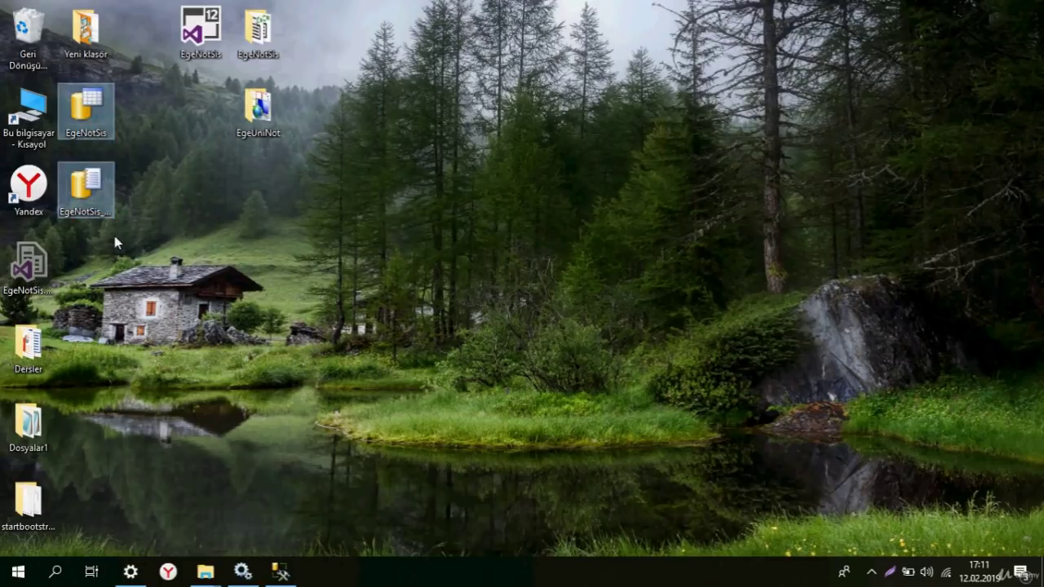
- Switch to the Services window to examine the status of the SQL Server (SQLEXPRESS) service and its available actions, and return to the desktop
{"action": "left_click", "coordinate": [134, 275]}
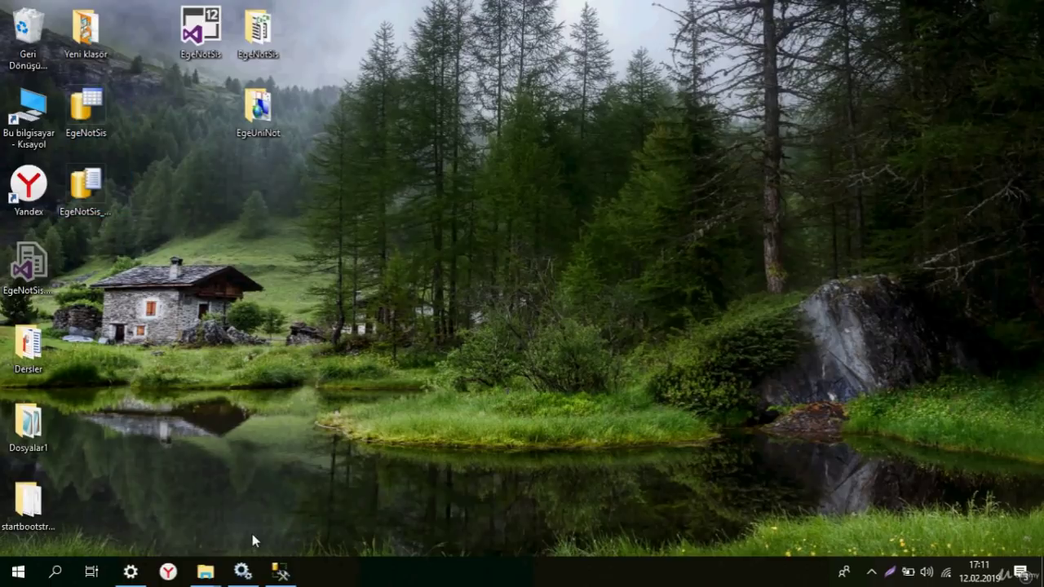
{"action": "left_click", "coordinate": [242, 571]}
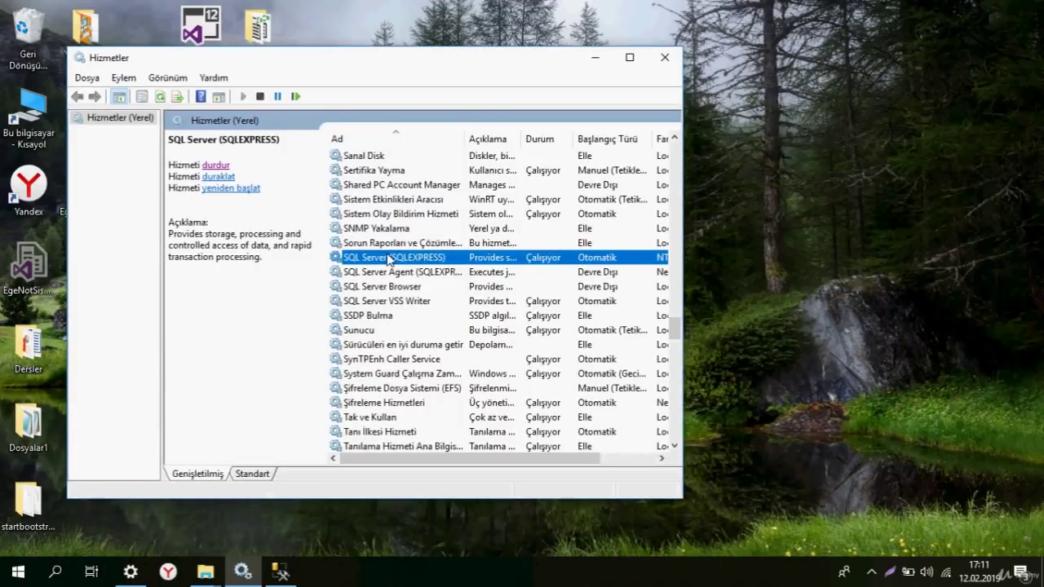
{"action": "left_click", "coordinate": [629, 57]}
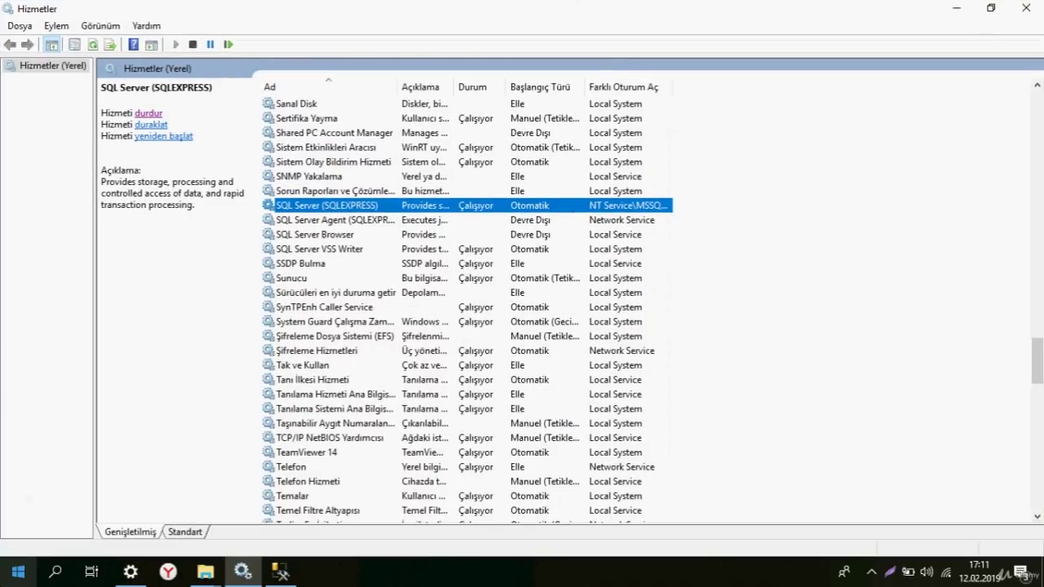
{"action": "scroll", "coordinate": [531, 217], "scroll_direction": "up", "scroll_amount": 2}
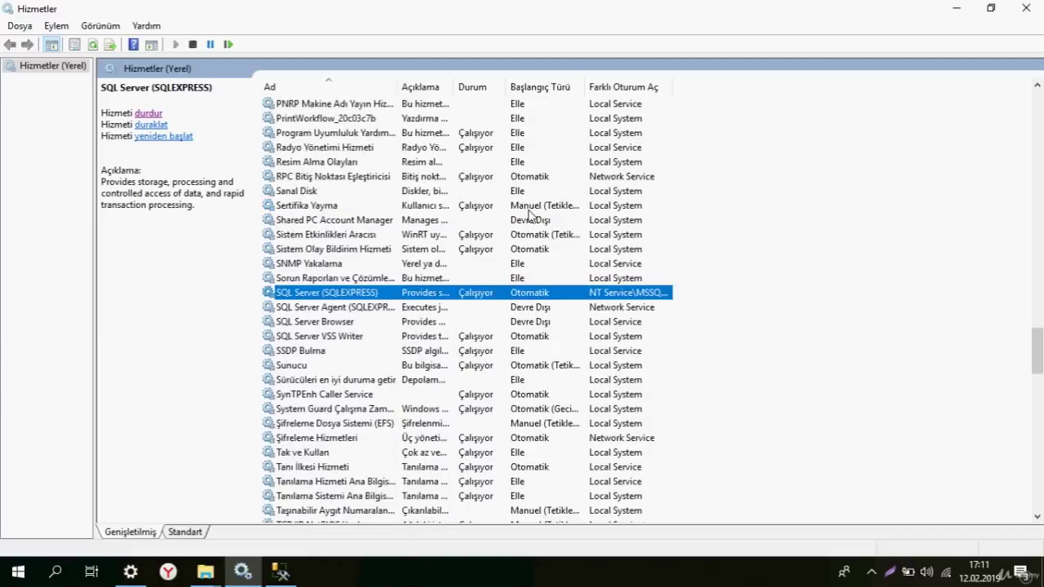
{"action": "scroll", "coordinate": [530, 216], "scroll_direction": "up", "scroll_amount": 1}
{"action": "scroll", "coordinate": [286, 235], "scroll_direction": "down", "scroll_amount": 2}
{"action": "right_click", "coordinate": [293, 252]}
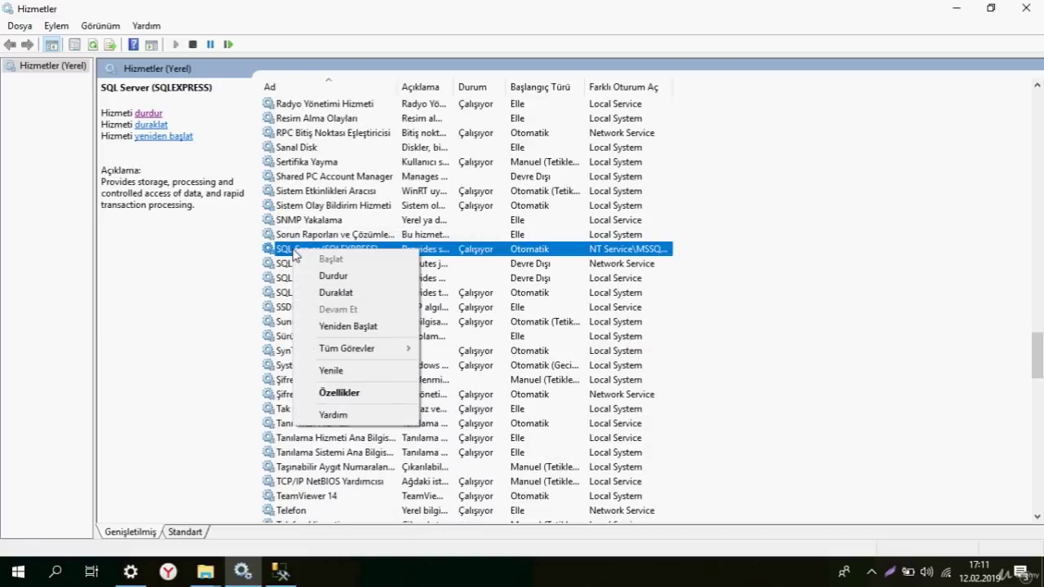
{"action": "left_click", "coordinate": [244, 268]}
{"action": "left_click", "coordinate": [310, 256]}
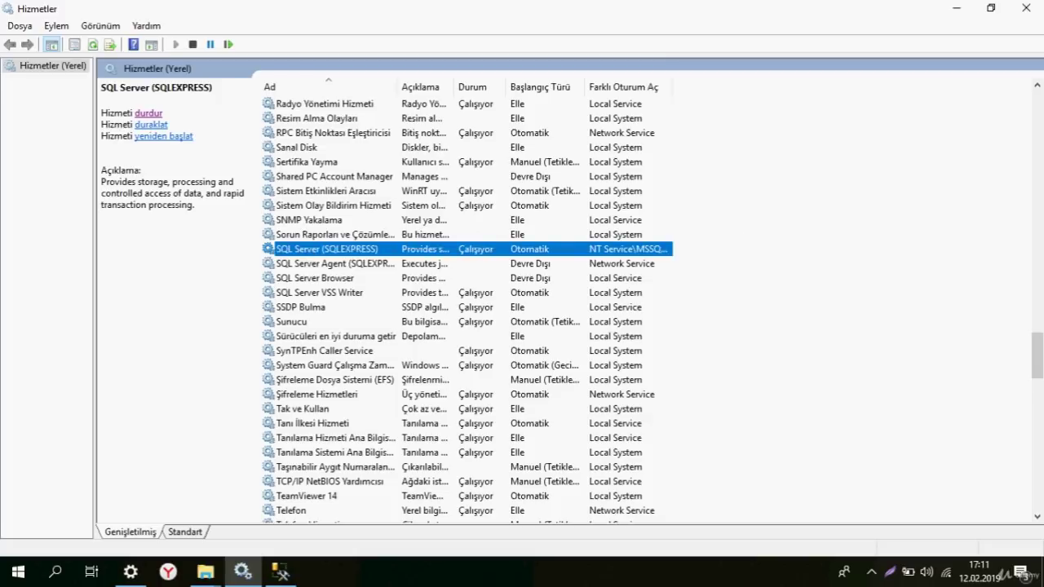
{"action": "left_click", "coordinate": [968, 7]}
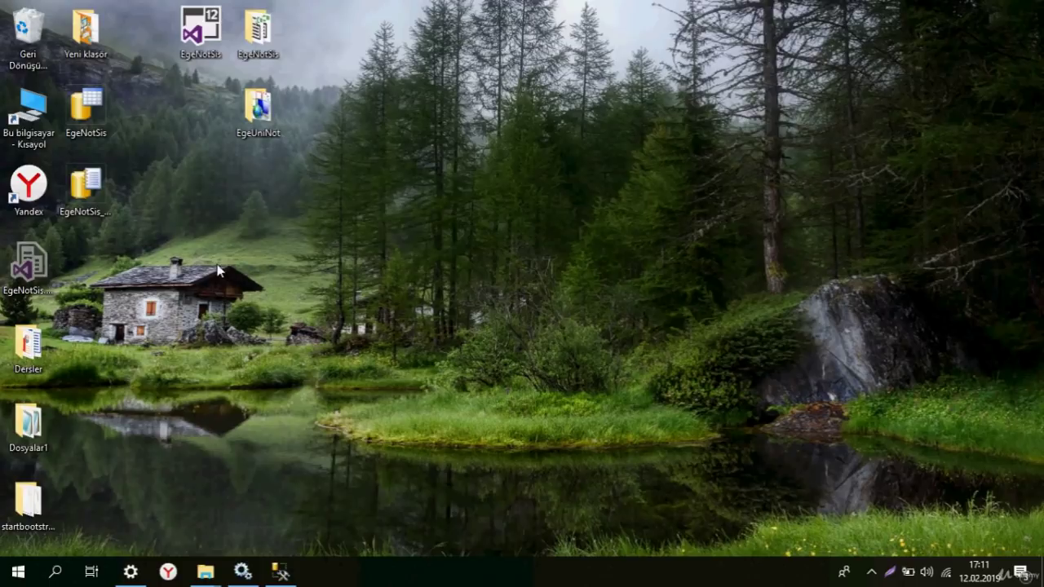
{"action": "left_click_drag", "start_coordinate": [134, 255], "coordinate": [60, 84]}
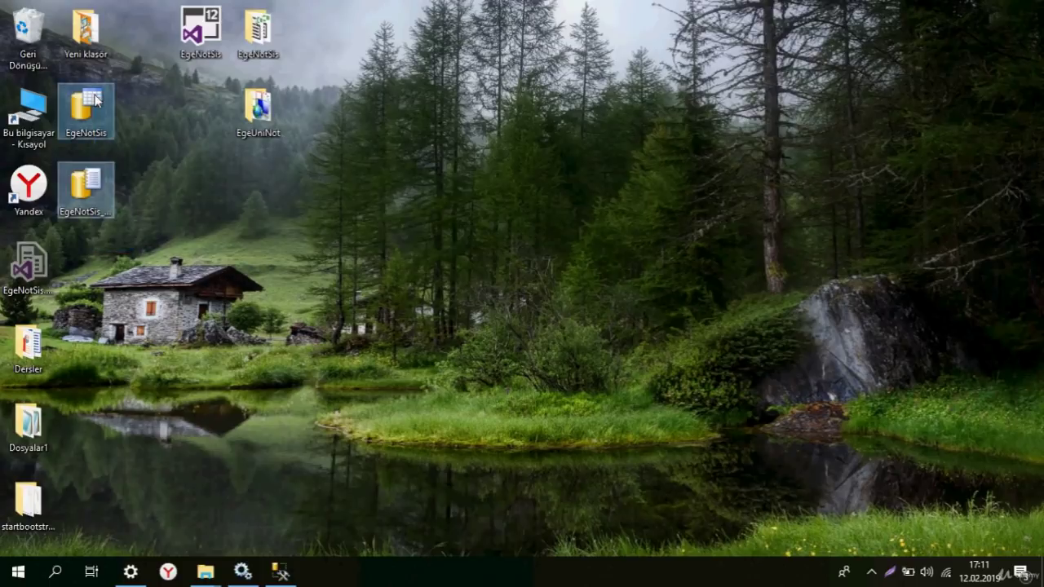
{"action": "left_click", "coordinate": [126, 176]}
{"action": "left_click_drag", "start_coordinate": [128, 210], "coordinate": [59, 83]}
{"action": "left_click", "coordinate": [135, 237]}
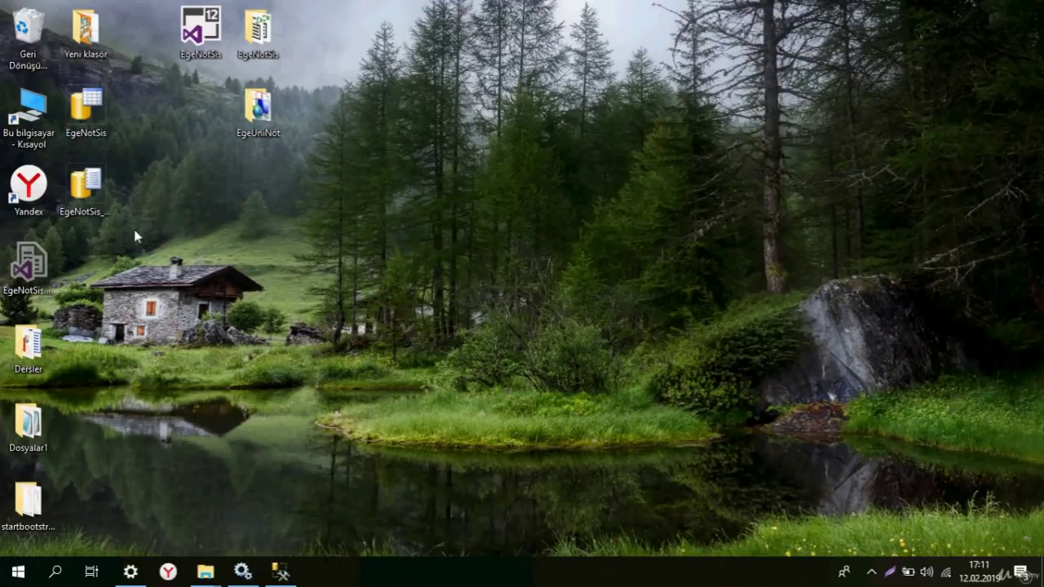
{"action": "left_click_drag", "start_coordinate": [135, 236], "coordinate": [81, 108]}
{"action": "left_click", "coordinate": [140, 200]}
{"action": "left_click_drag", "start_coordinate": [159, 282], "coordinate": [94, 130]}
- Switch to the DATA folder in File Explorer, look at the paste option for the folder, and return to SQL Server Management Studio
{"action": "left_click", "coordinate": [280, 571]}
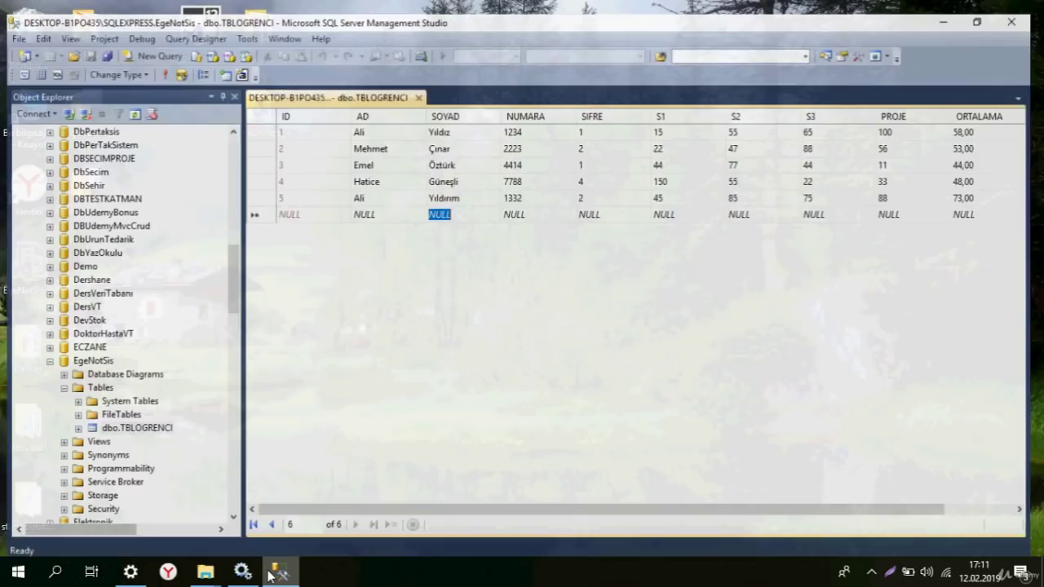
{"action": "mouse_move", "coordinate": [206, 571]}
{"action": "left_click", "coordinate": [142, 506]}
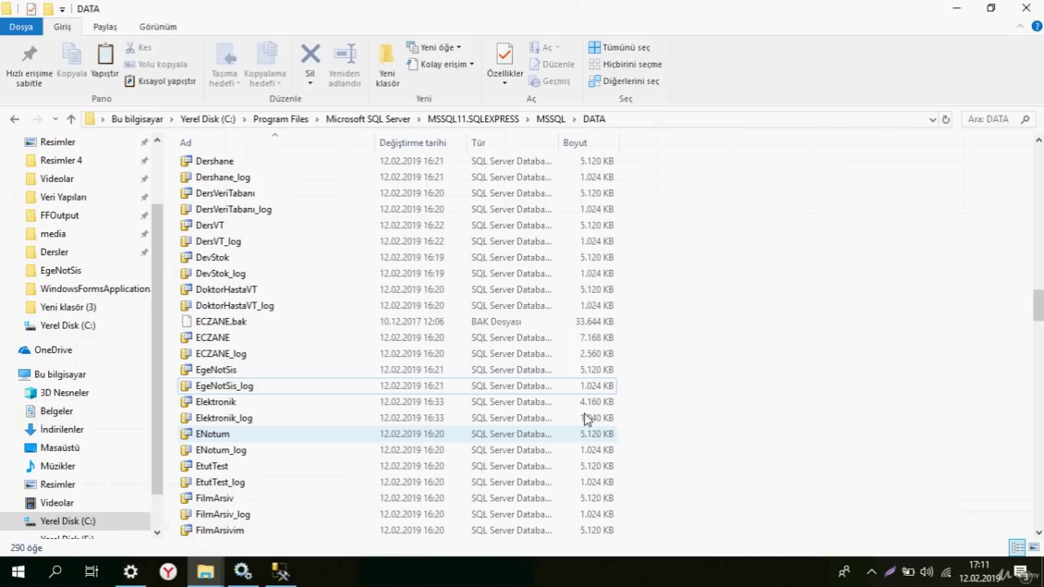
{"action": "right_click", "coordinate": [703, 232]}
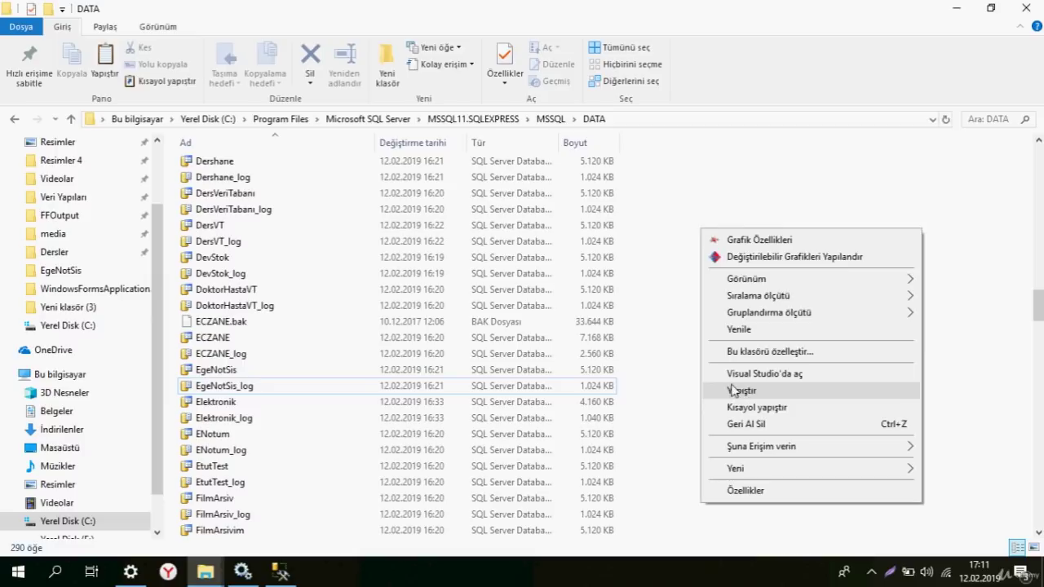
{"action": "left_click", "coordinate": [647, 337]}
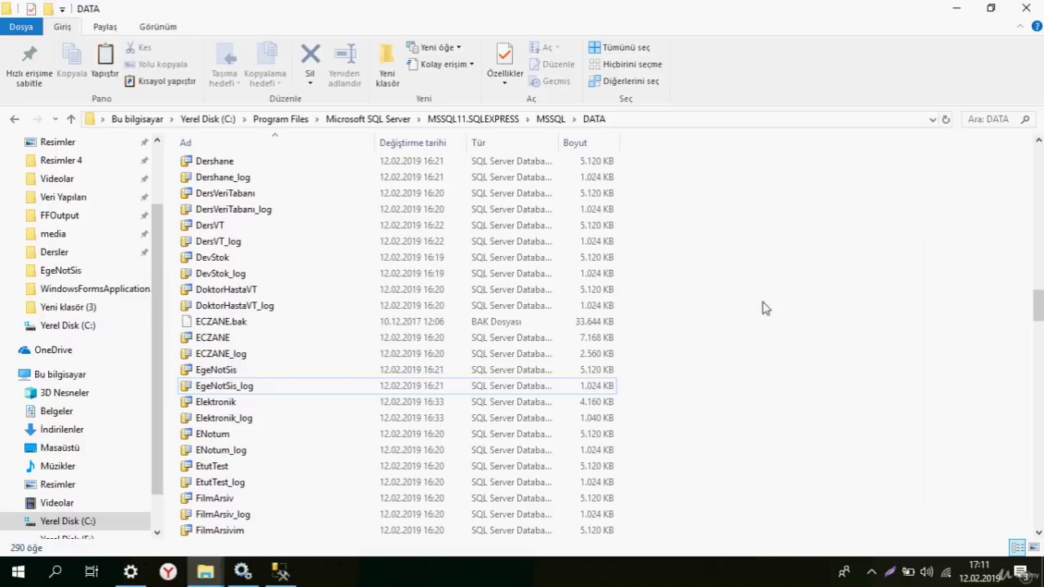
{"action": "left_click", "coordinate": [957, 8]}
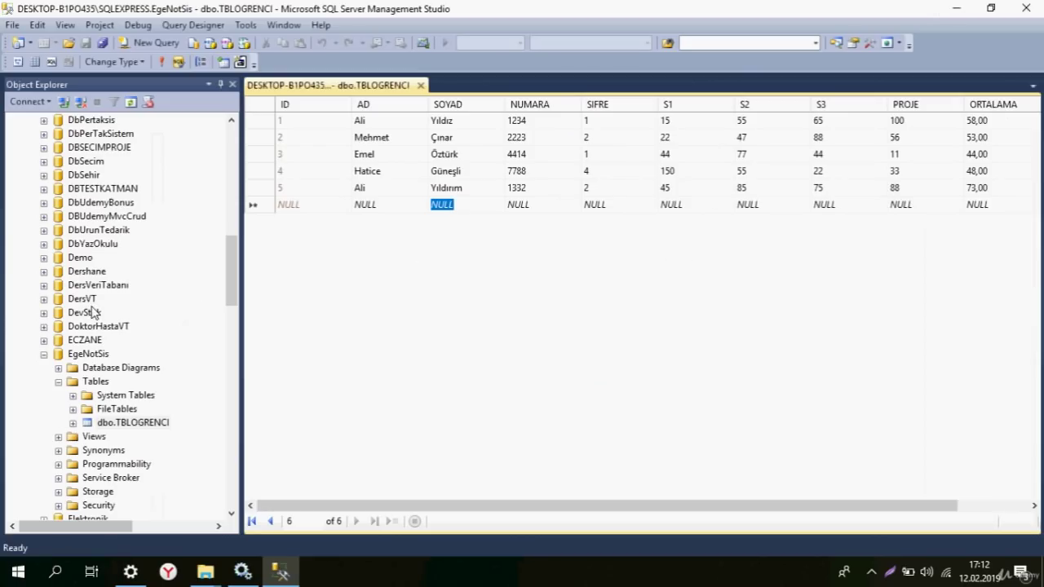
- Collapse the EgeNotSis database in Object Explorer and widen the explorer pane
{"action": "left_click", "coordinate": [39, 356]}
{"action": "left_click", "coordinate": [40, 357]}
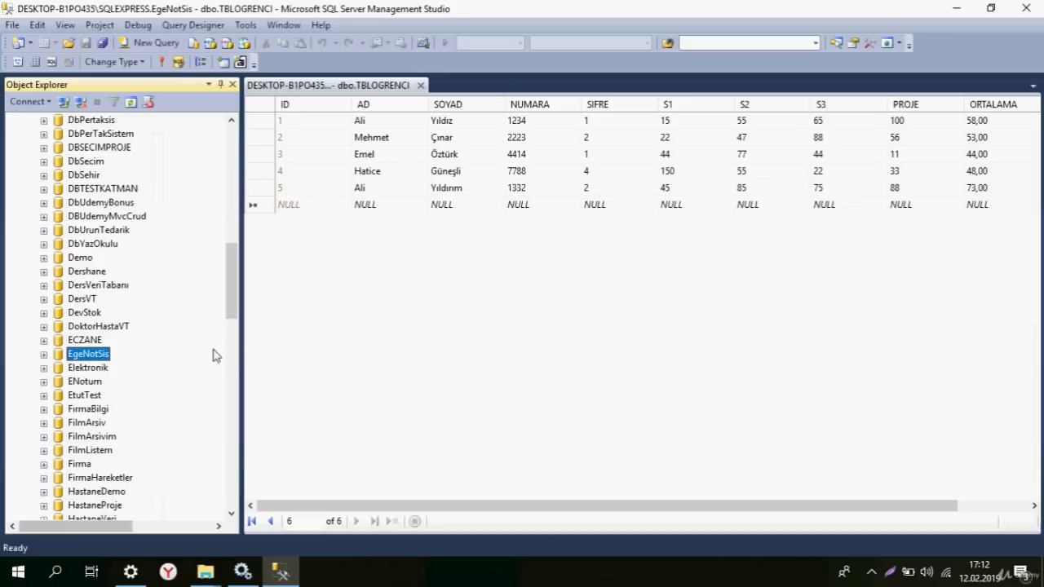
{"action": "left_click", "coordinate": [248, 305]}
{"action": "left_click_drag", "start_coordinate": [246, 299], "coordinate": [252, 171]}
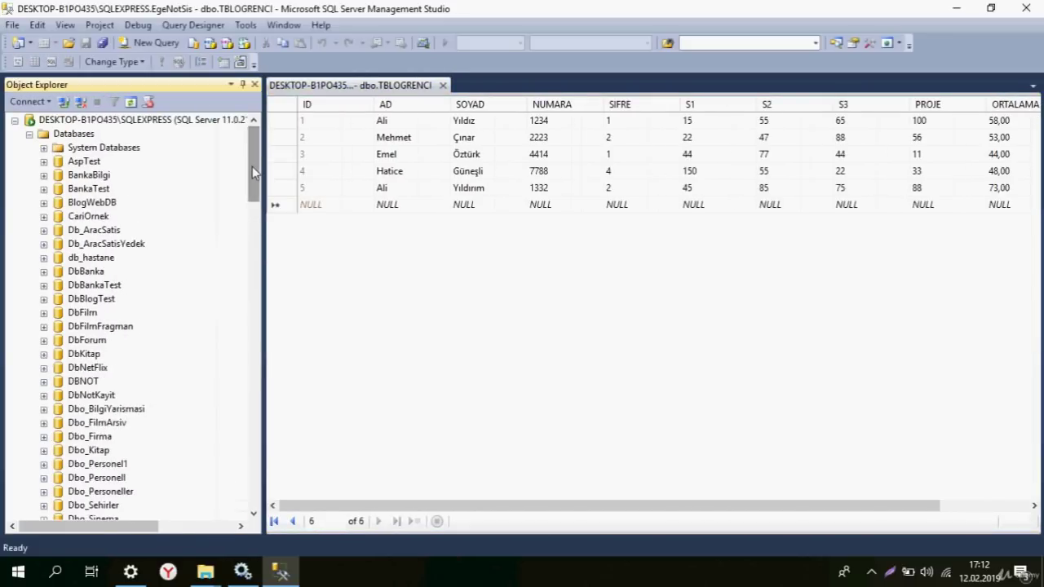
- Start attaching a database to the server, pick EgeNotSis.mdf in the DATA folder, and cancel without attaching it
{"action": "right_click", "coordinate": [75, 134]}
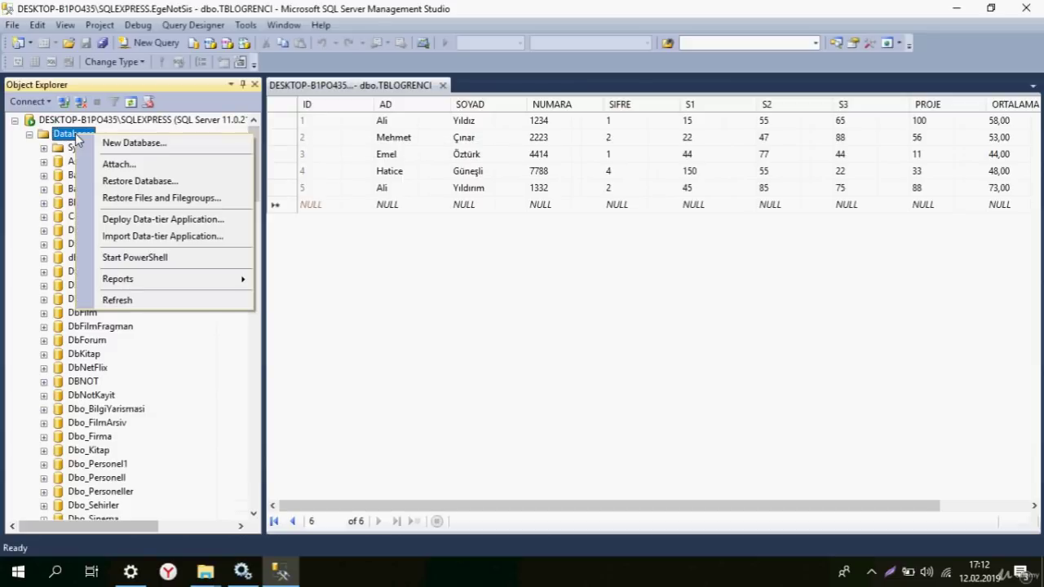
{"action": "left_click", "coordinate": [144, 167]}
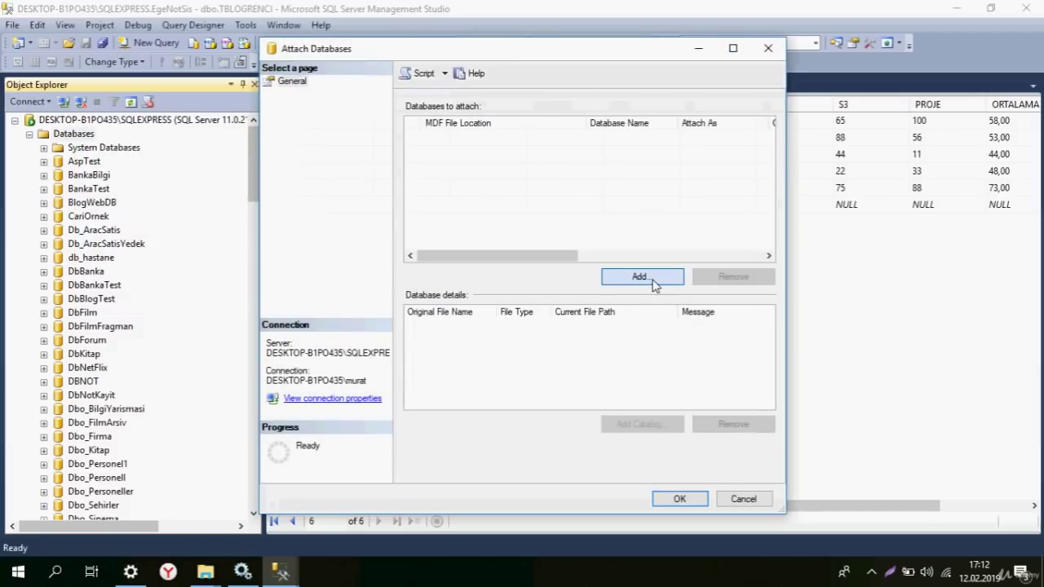
{"action": "left_click", "coordinate": [641, 277]}
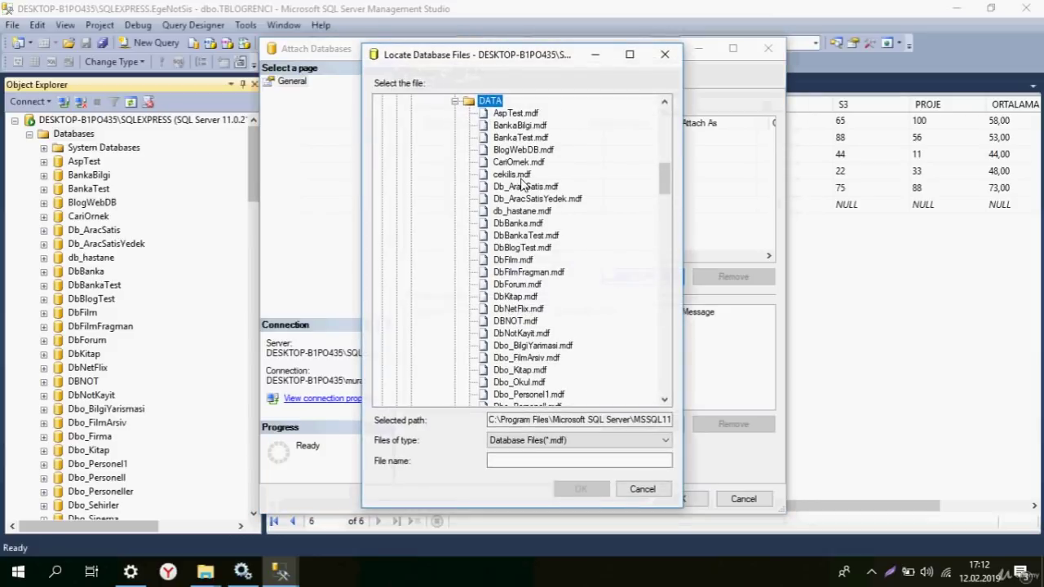
{"action": "scroll", "coordinate": [522, 192], "scroll_direction": "down", "scroll_amount": 3}
{"action": "scroll", "coordinate": [529, 242], "scroll_direction": "down", "scroll_amount": 3}
{"action": "scroll", "coordinate": [529, 242], "scroll_direction": "up", "scroll_amount": 5}
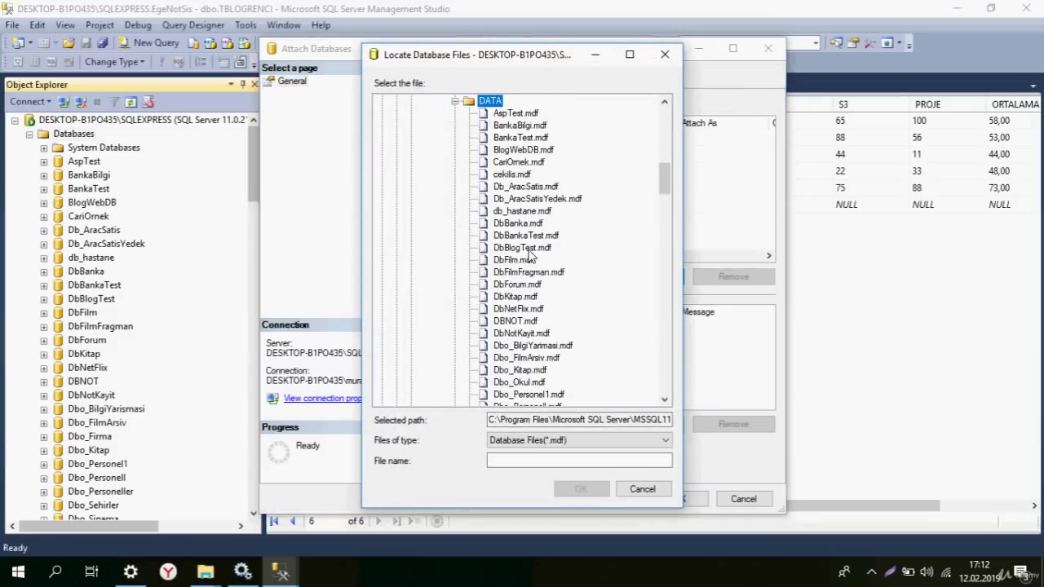
{"action": "scroll", "coordinate": [532, 261], "scroll_direction": "down", "scroll_amount": 8}
{"action": "scroll", "coordinate": [537, 280], "scroll_direction": "down", "scroll_amount": 12}
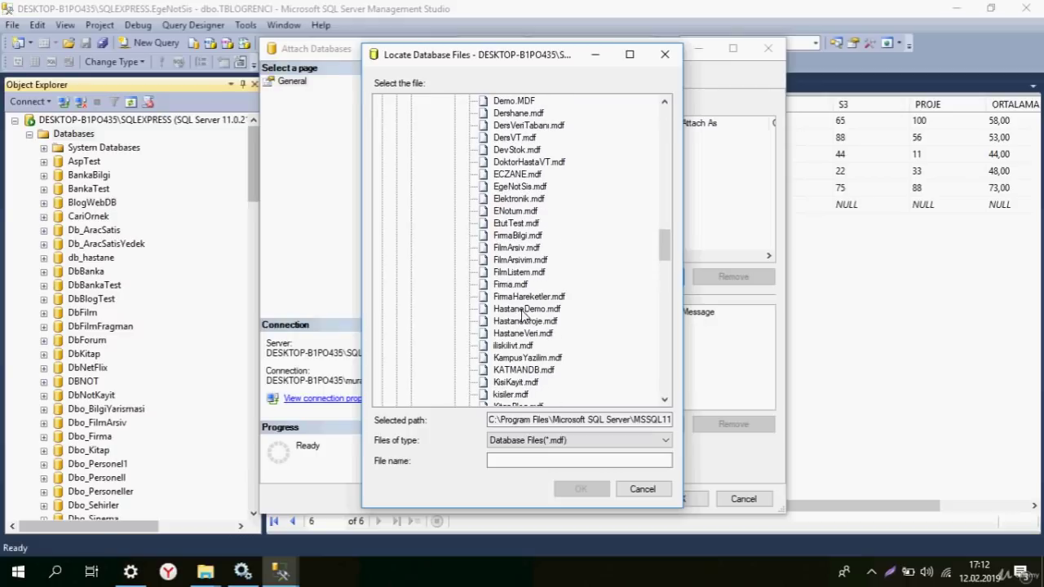
{"action": "left_click", "coordinate": [519, 186]}
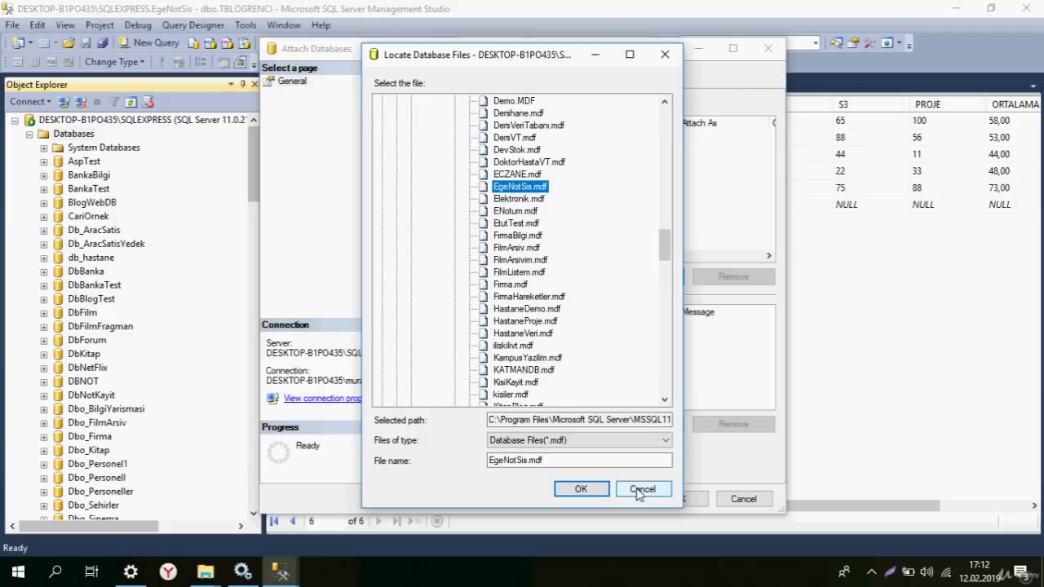
{"action": "left_click", "coordinate": [636, 490]}
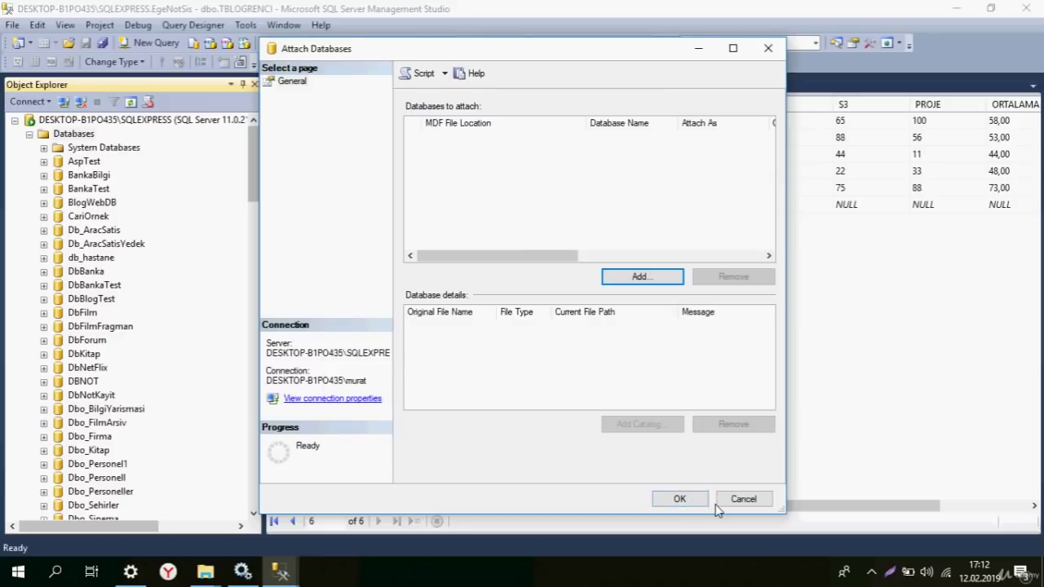
{"action": "left_click", "coordinate": [742, 500]}
{"action": "left_click", "coordinate": [401, 311]}
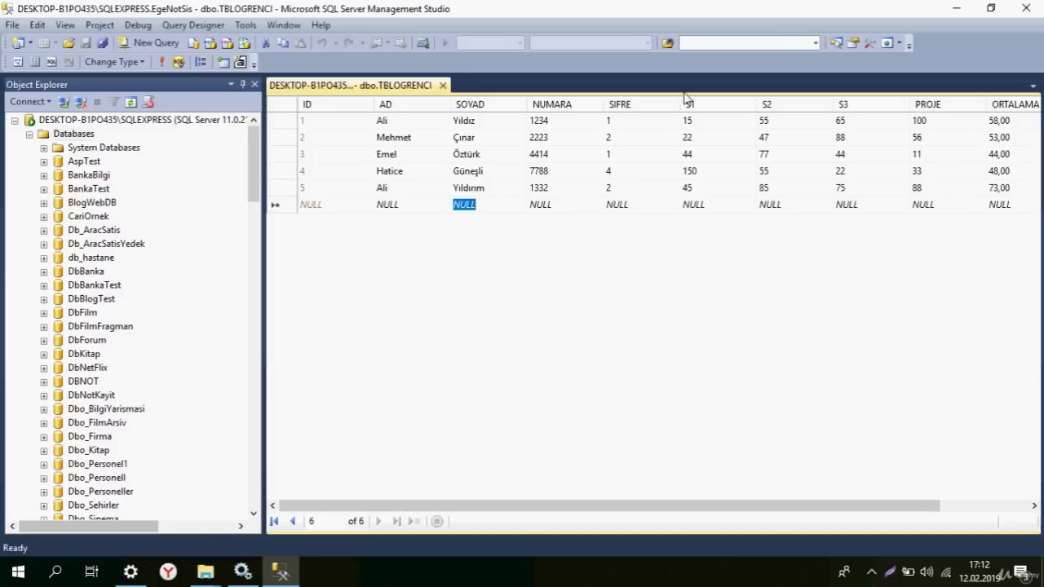
- Switch to File Explorer, open the Test text file on drive C to examine the server name in its connection string, and close it
{"action": "left_click", "coordinate": [954, 8]}
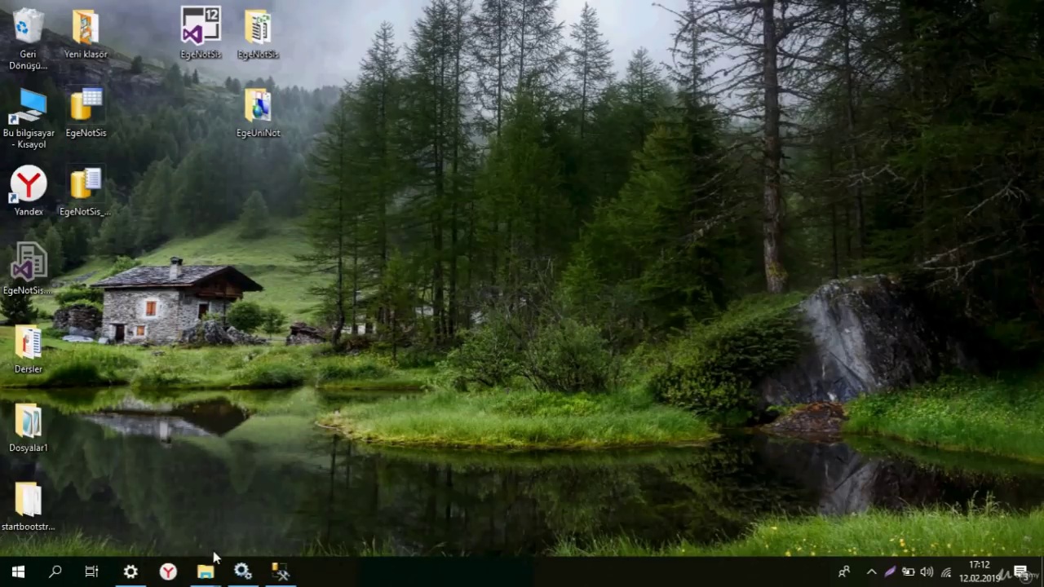
{"action": "mouse_move", "coordinate": [210, 563]}
{"action": "left_click", "coordinate": [184, 519]}
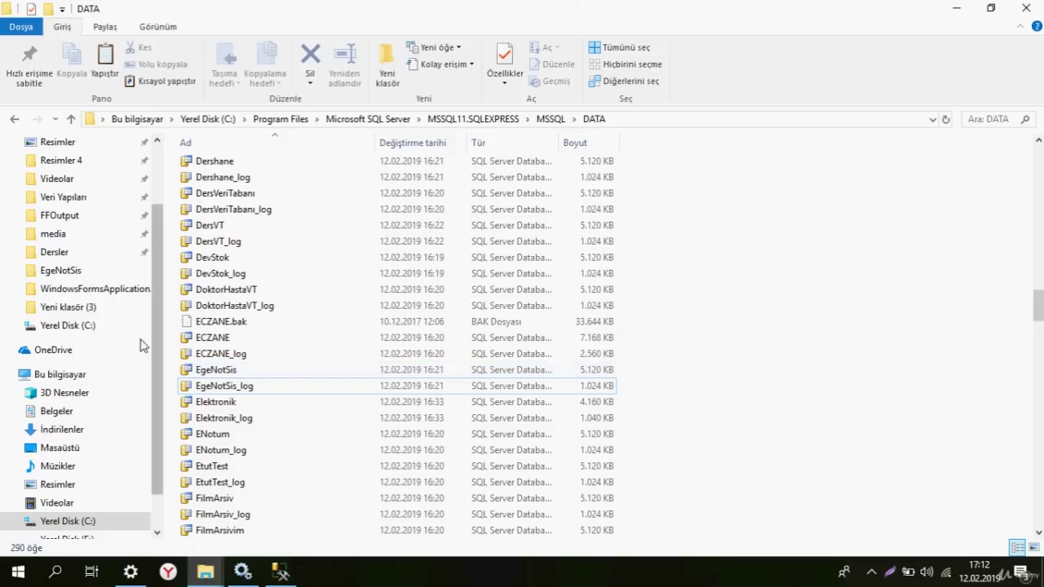
{"action": "left_click", "coordinate": [77, 325]}
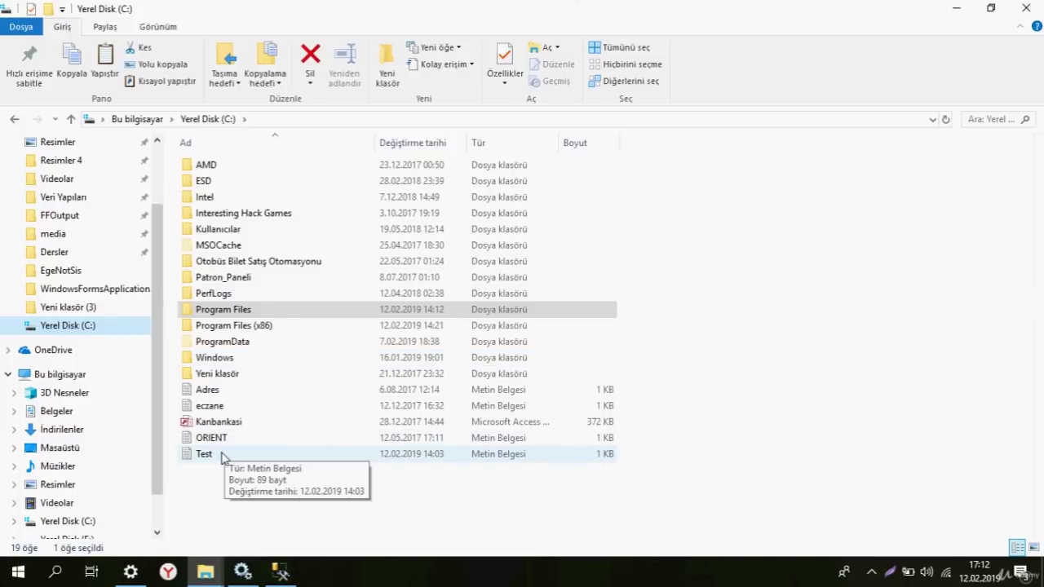
{"action": "left_click", "coordinate": [699, 305]}
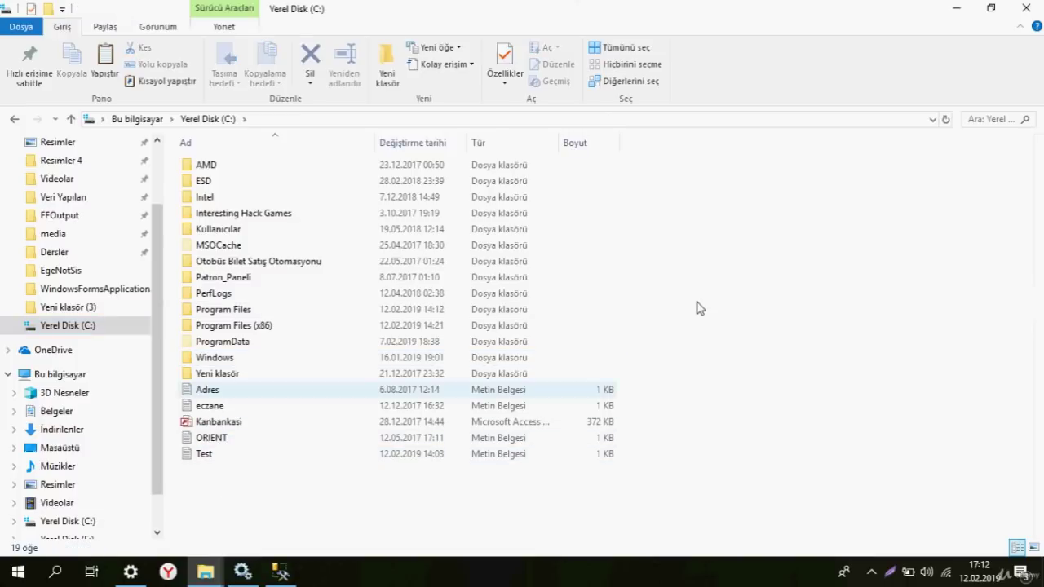
{"action": "double_click", "coordinate": [237, 459]}
{"action": "left_click_drag", "start_coordinate": [420, 137], "coordinate": [718, 135]}
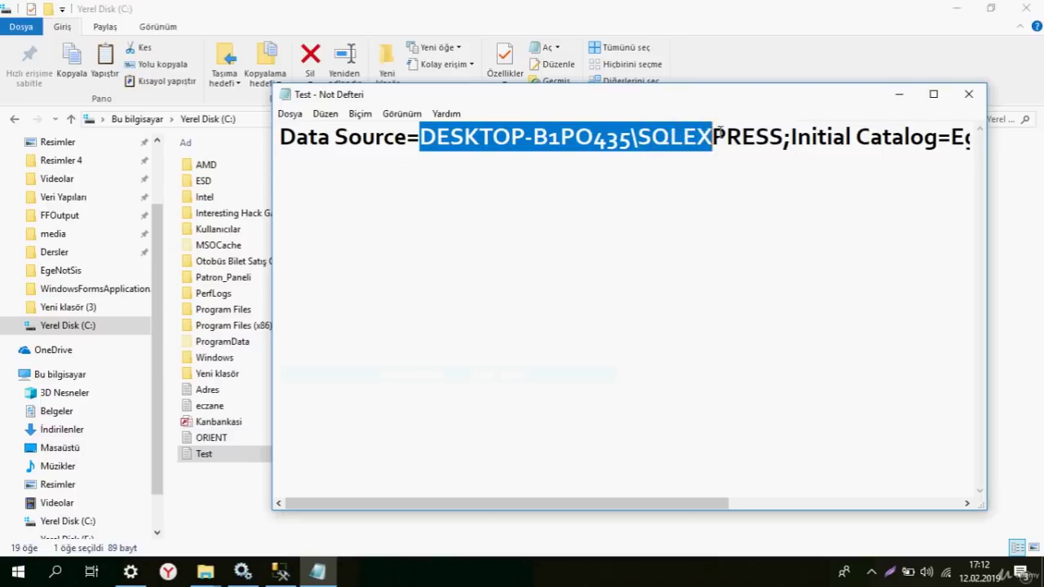
{"action": "left_click", "coordinate": [982, 94]}
{"action": "left_click", "coordinate": [963, 7]}
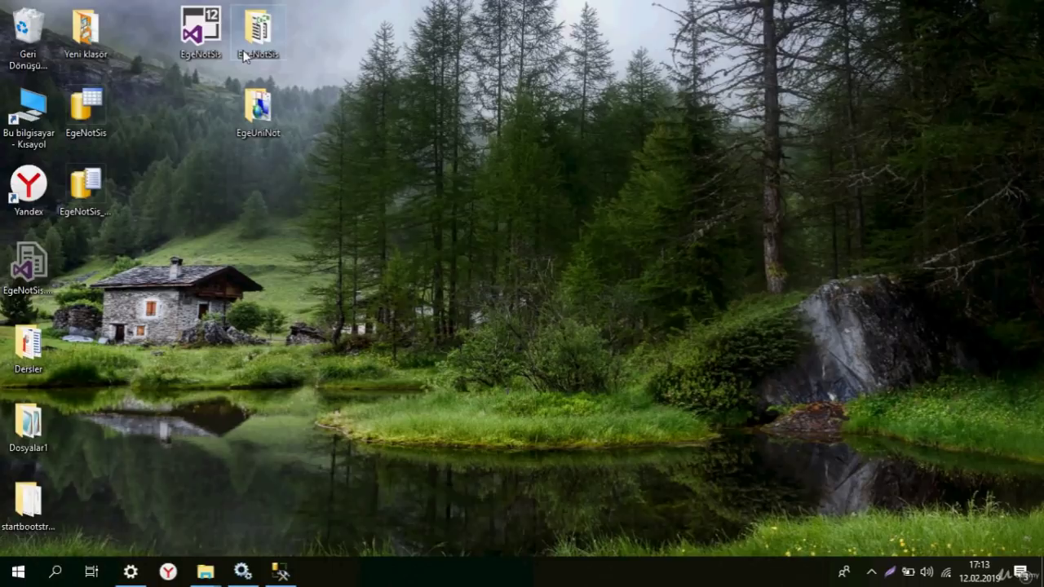
- Open the Debug folder inside the desktop's EgeUniNot folder and launch the EgeUniNot installer
{"action": "left_click", "coordinate": [253, 104]}
{"action": "double_click", "coordinate": [253, 105]}
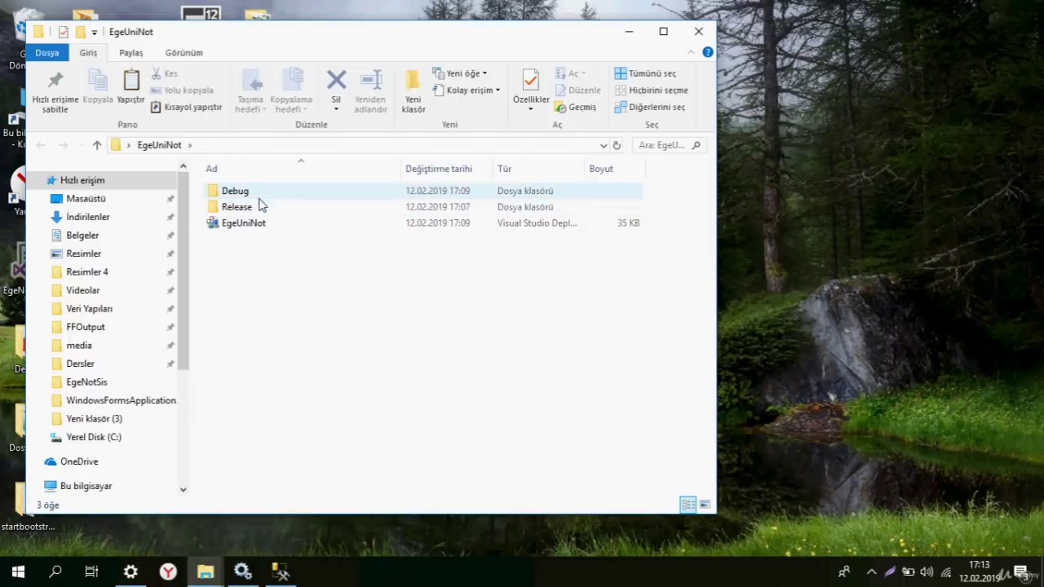
{"action": "double_click", "coordinate": [258, 194]}
{"action": "double_click", "coordinate": [259, 196]}
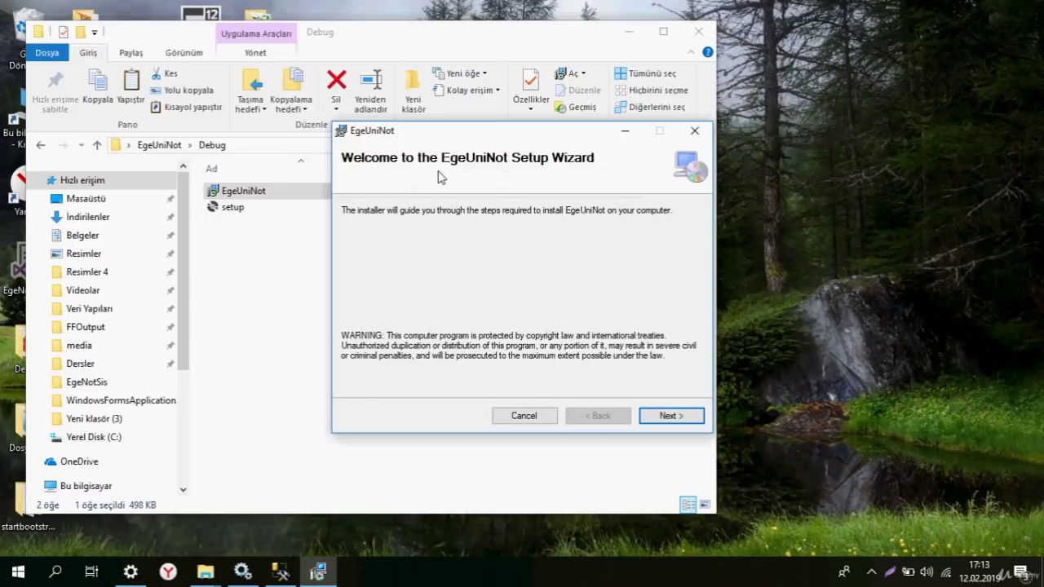
- Install EgeUniNot for Just me in C:\Program Files (x86)\Default Company Name\EgeUniNot\ and return to the desktop
{"action": "left_click", "coordinate": [671, 417]}
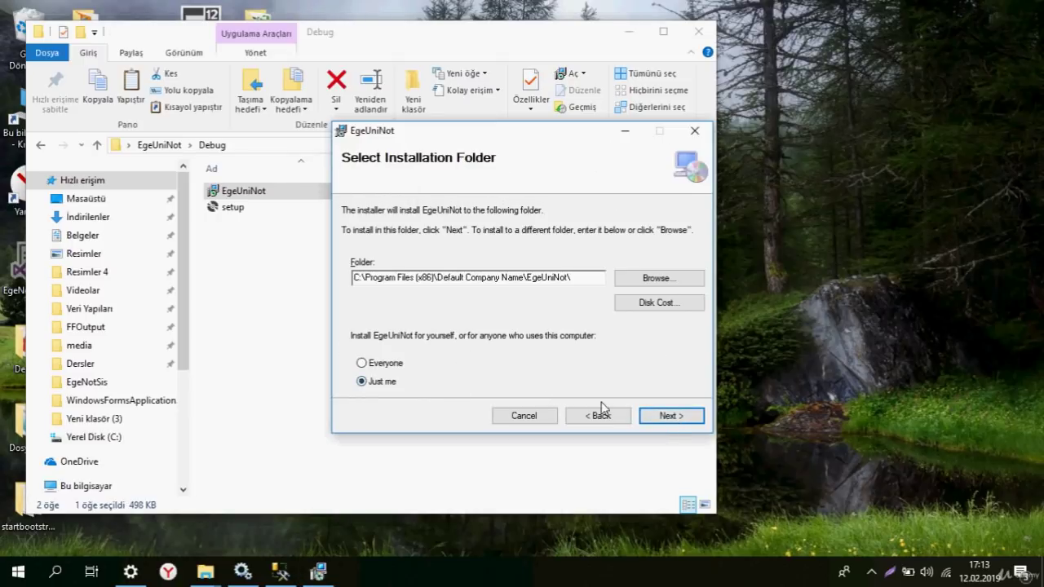
{"action": "left_click", "coordinate": [663, 424]}
{"action": "left_click", "coordinate": [660, 416]}
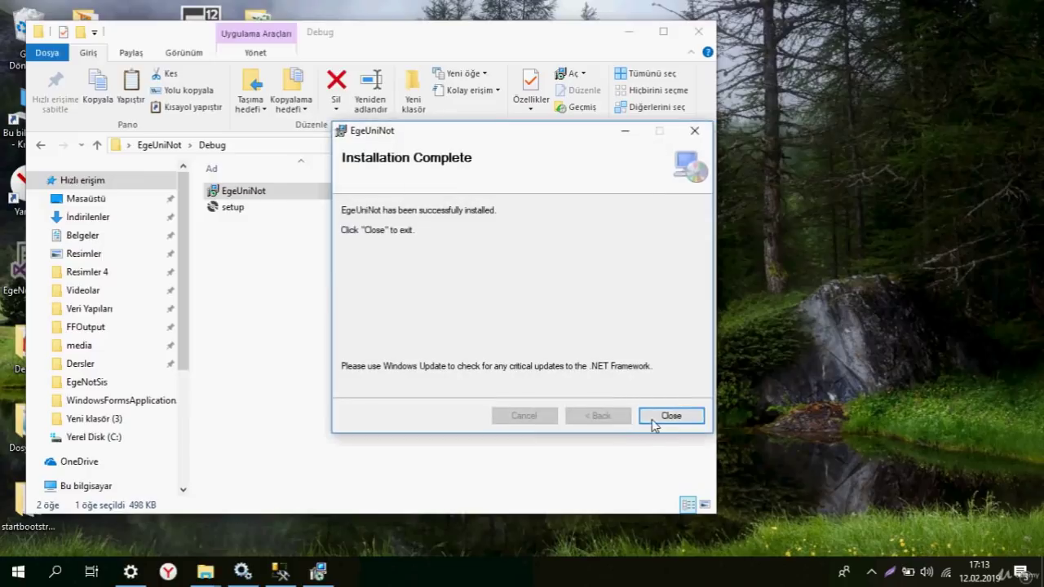
{"action": "left_click", "coordinate": [655, 421]}
{"action": "left_click", "coordinate": [629, 36]}
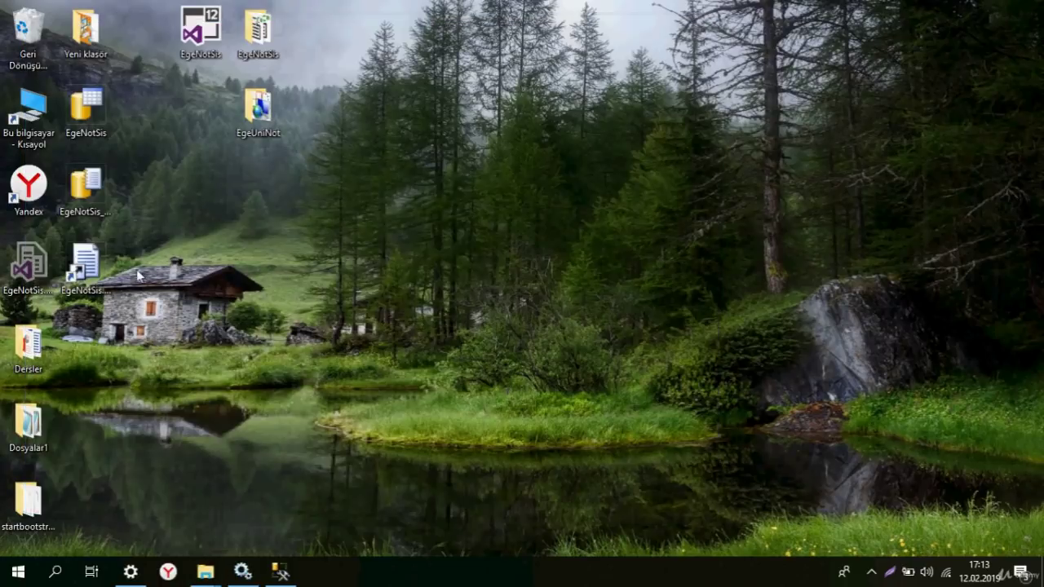
- Move the EgeNotSis.exe shortcut to the open middle area of the desktop and launch the application from it
{"action": "mouse_move", "coordinate": [85, 265]}
{"action": "left_mouse_down"}
{"action": "mouse_move", "coordinate": [191, 261]}
{"action": "mouse_move", "coordinate": [545, 180]}
{"action": "mouse_move", "coordinate": [639, 229]}
{"action": "left_mouse_up"}
{"action": "left_click", "coordinate": [584, 232]}
{"action": "left_click", "coordinate": [641, 228]}
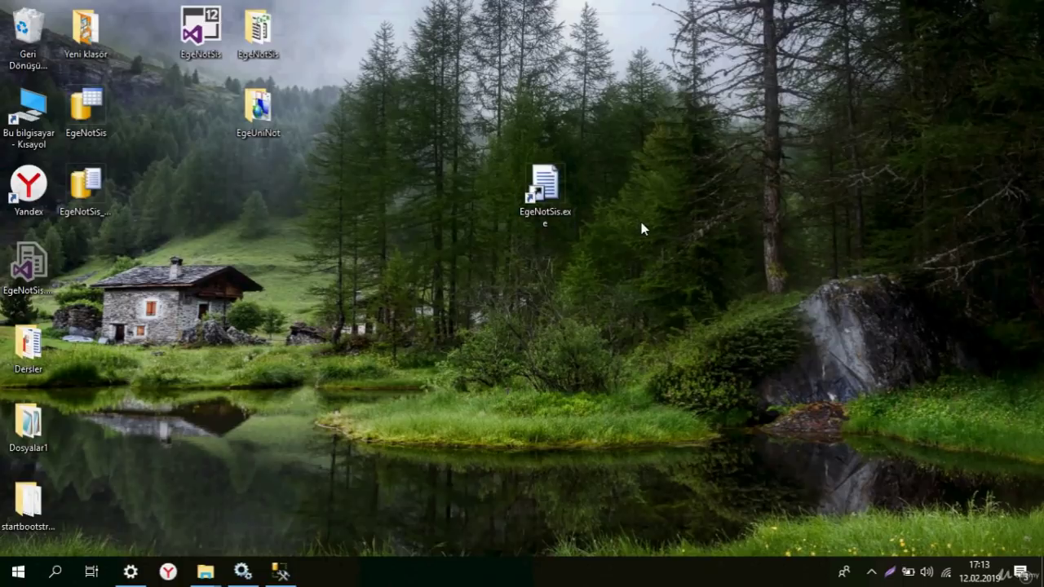
{"action": "left_click", "coordinate": [558, 188]}
{"action": "double_click", "coordinate": [557, 189]}
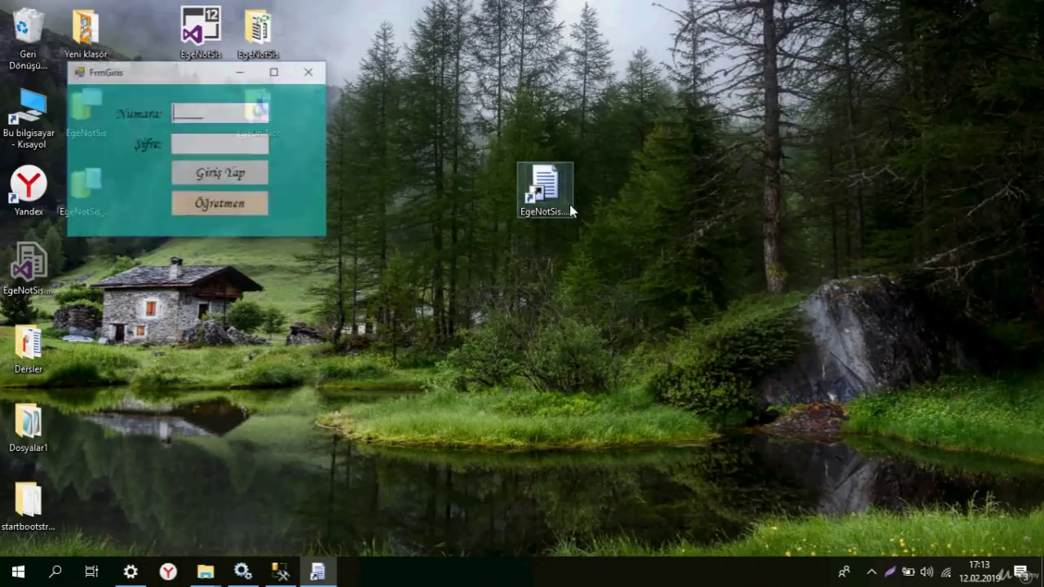
- Open the teacher (Öğretmen) form, view the first two student records in its grid, and close the form
{"action": "left_click", "coordinate": [246, 206]}
{"action": "left_click", "coordinate": [322, 334]}
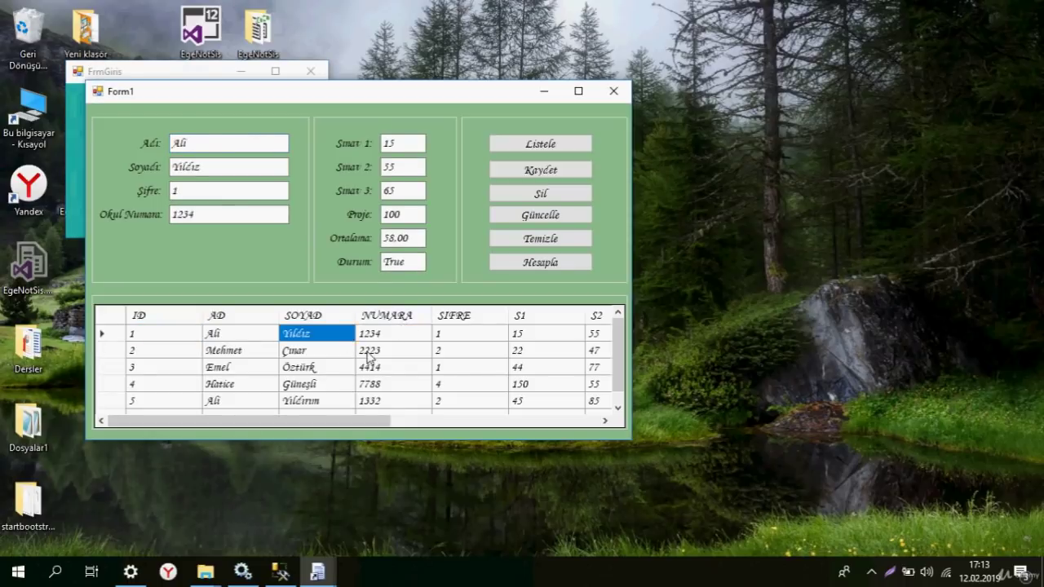
{"action": "left_click", "coordinate": [385, 351]}
{"action": "left_click", "coordinate": [614, 91]}
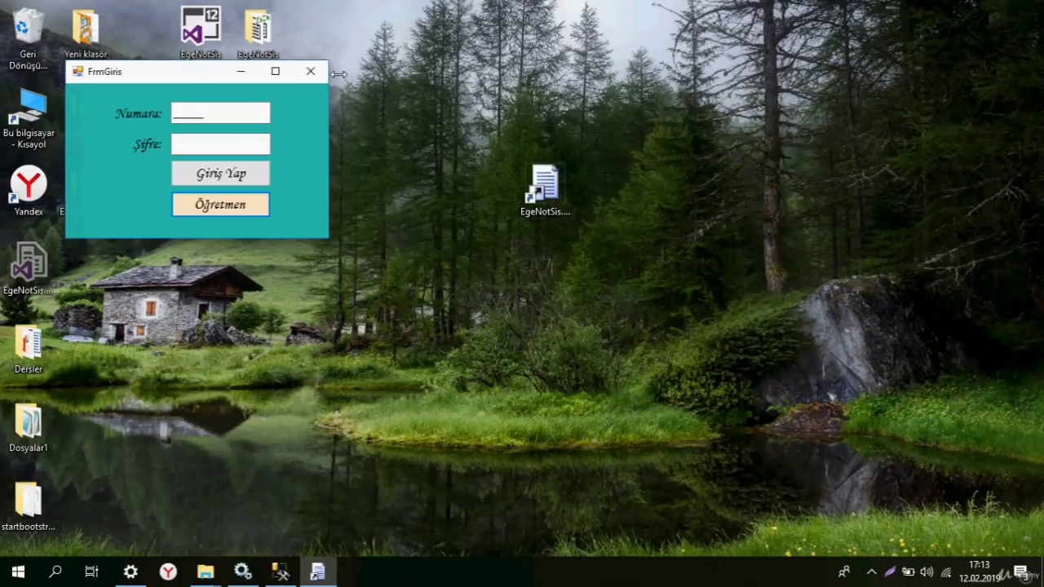
- Close the FrmGiris login window and move the EgeNotSis.exe shortcut beside the EgeUniNot folder on the desktop
{"action": "left_click", "coordinate": [324, 72]}
{"action": "left_click_drag", "start_coordinate": [421, 79], "coordinate": [634, 274]}
{"action": "left_click_drag", "start_coordinate": [587, 201], "coordinate": [192, 100]}
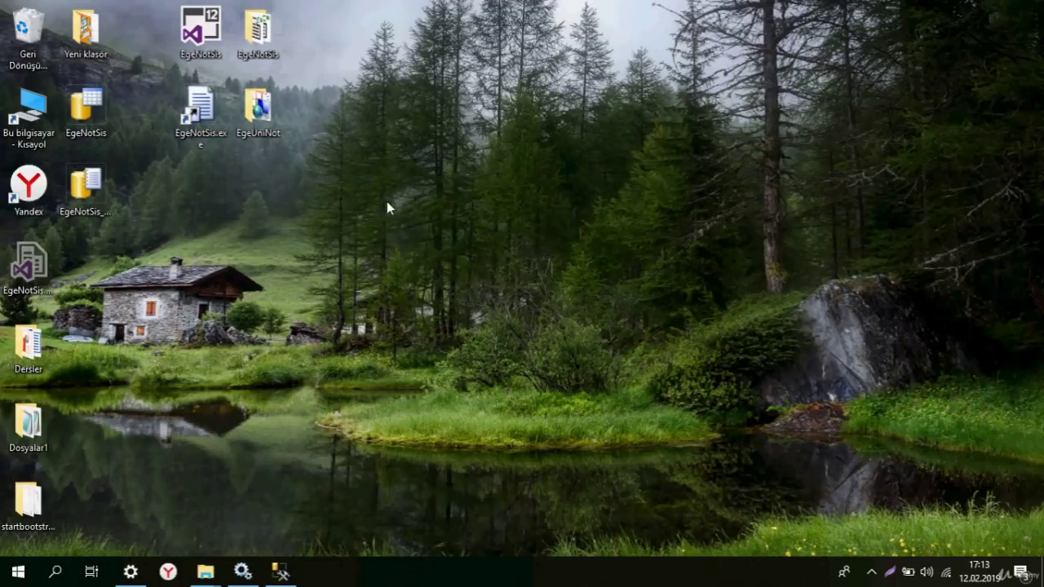